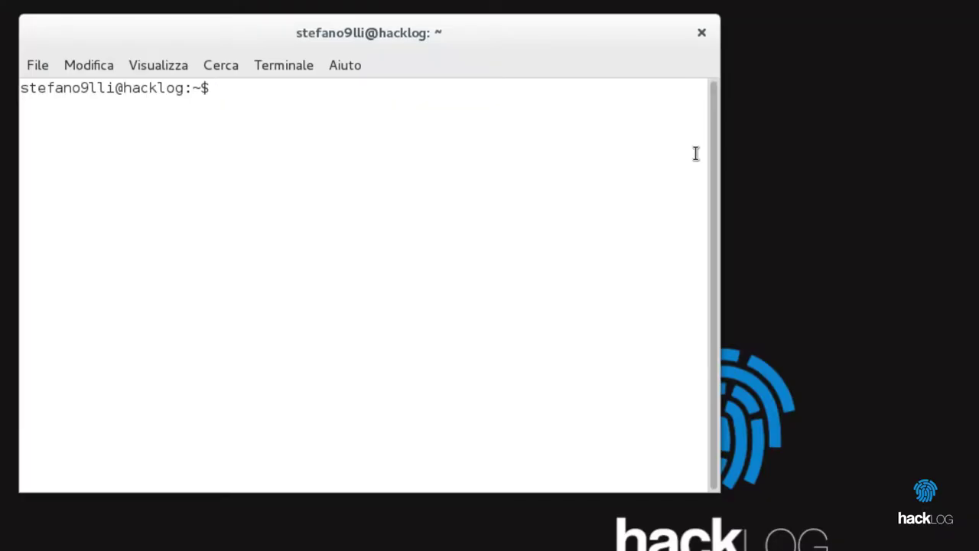
Switch to the root account with su, entering the root password.
{"action": "type", "text": "su"}
{"action": "key", "text": "Return"}
{"action": "key", "text": "Return"}
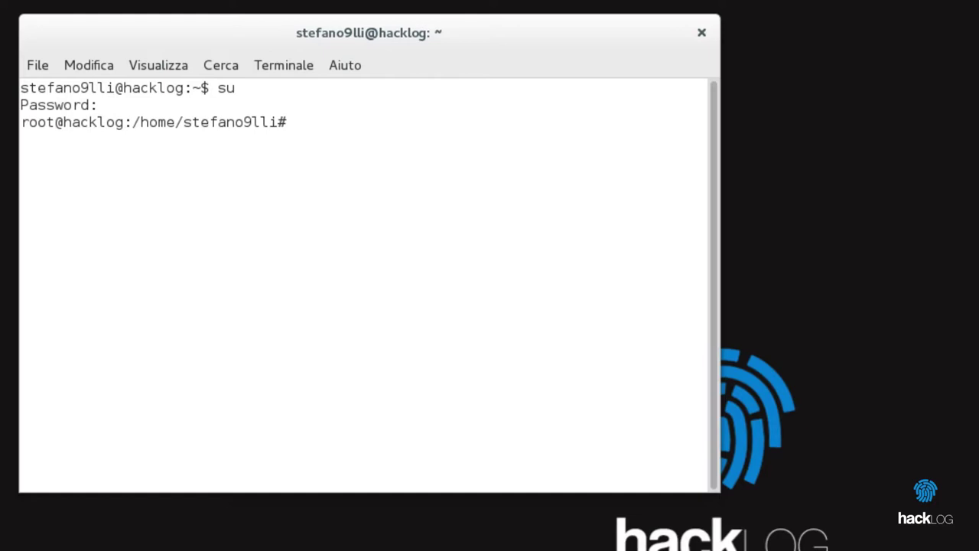
{"action": "type", "text": "apt-get install default-jre"}
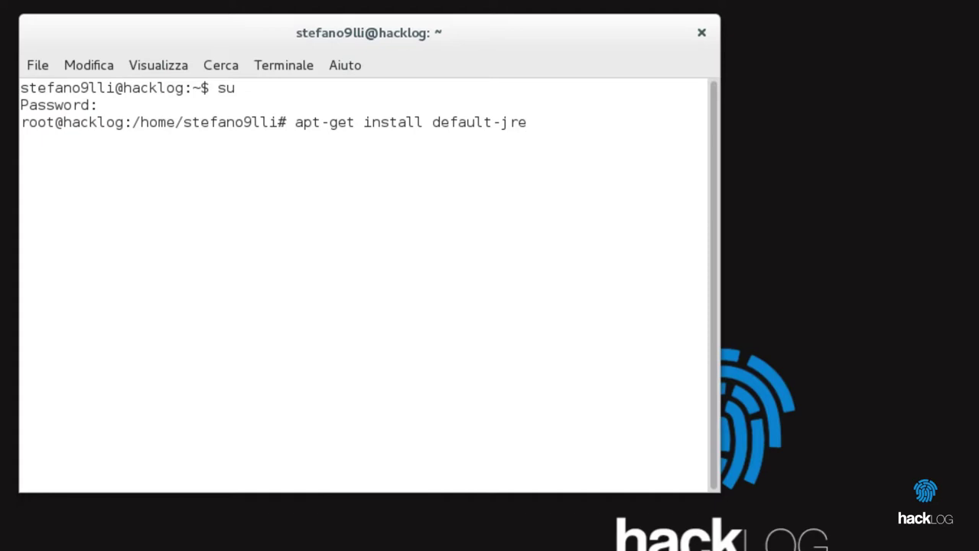
{"action": "key", "text": "BackSpace"}
{"action": "key", "text": "BackSpace"}
{"action": "key", "text": "BackSpace"}
{"action": "key", "text": "BackSpace"}
{"action": "key", "text": "BackSpace"}
{"action": "key", "text": "BackSpace"}
{"action": "key", "text": "BackSpace"}
{"action": "key", "text": "BackSpace"}
{"action": "key", "text": "BackSpace"}
{"action": "key", "text": "BackSpace"}
{"action": "key", "text": "BackSpace"}
{"action": "key", "text": "BackSpace"}
{"action": "key", "text": "BackSpace"}
{"action": "key", "text": "BackSpace"}
{"action": "key", "text": "BackSpace"}
{"action": "key", "text": "BackSpace"}
{"action": "key", "text": "BackSpace"}
{"action": "key", "text": "BackSpace"}
{"action": "key", "text": "BackSpace"}
{"action": "key", "text": "BackSpace"}
{"action": "key", "text": "BackSpace"}
{"action": "key", "text": "BackSpace"}
{"action": "key", "text": "BackSpace"}
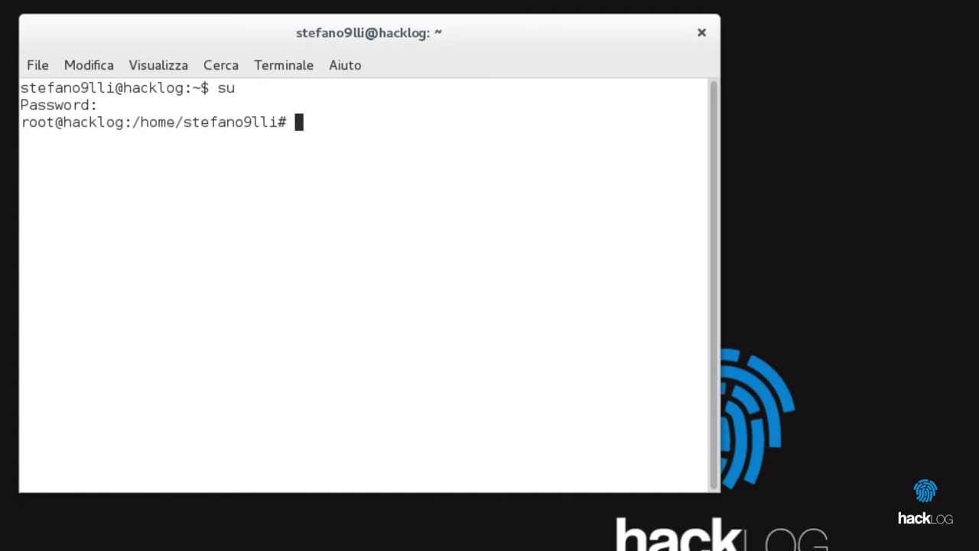
{"action": "type", "text": "wget 'https://fre"}
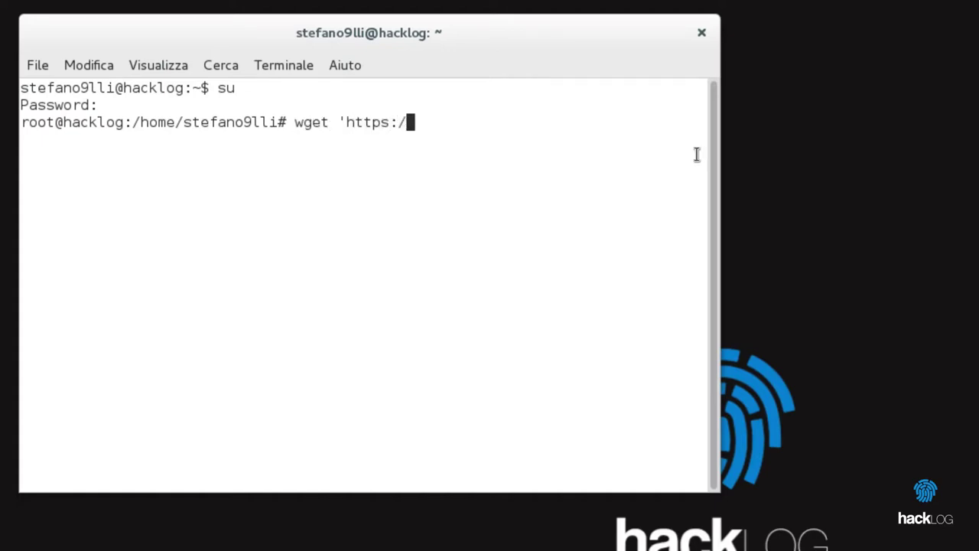
{"action": "type", "text": "enetproject.org/"}
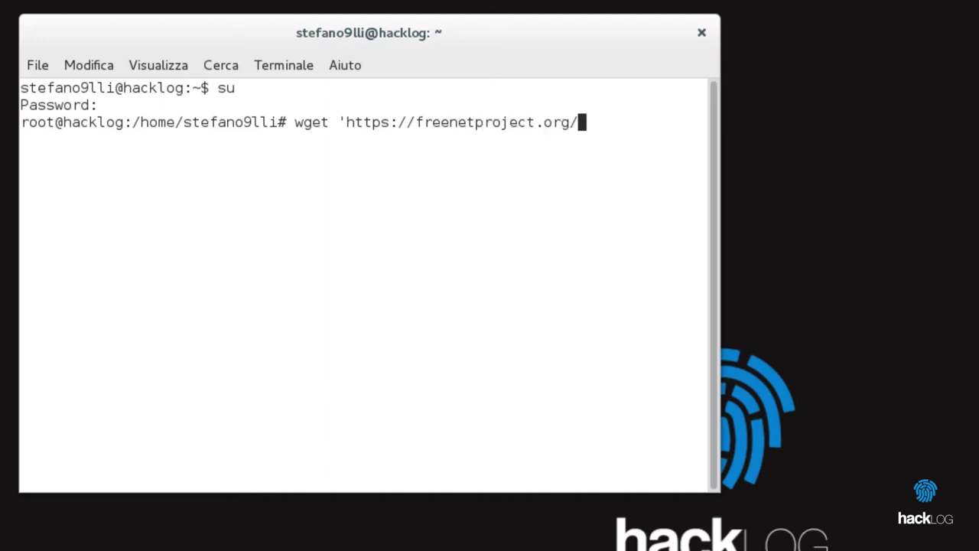
{"action": "type", "text": "assets/jnlp/"}
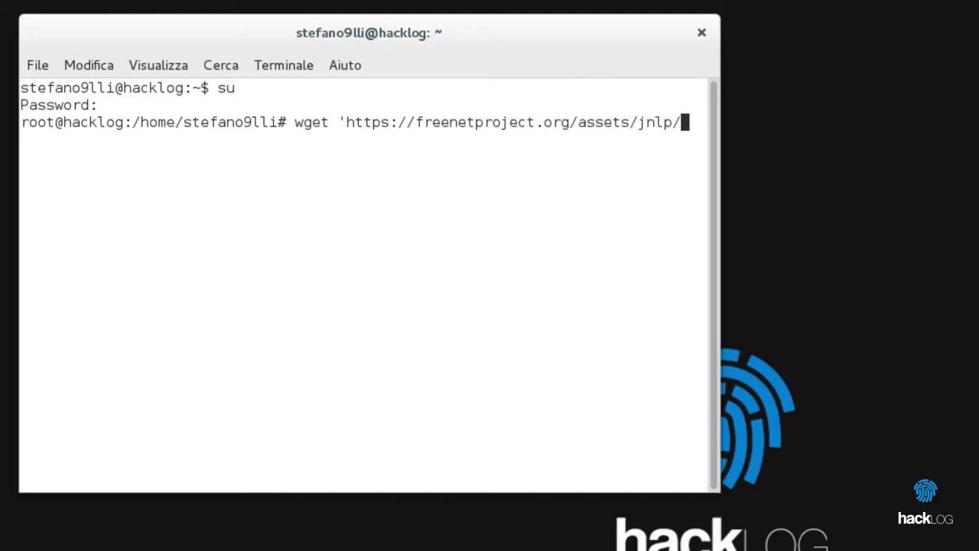
{"action": "type", "text": "freenet_installer.j"}
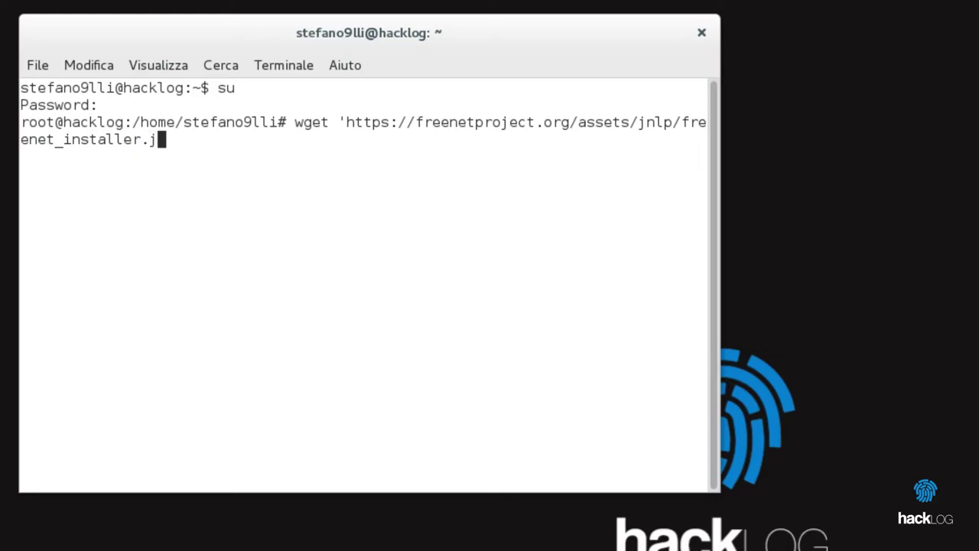
{"action": "type", "text": "ar' -O installer.jar"}
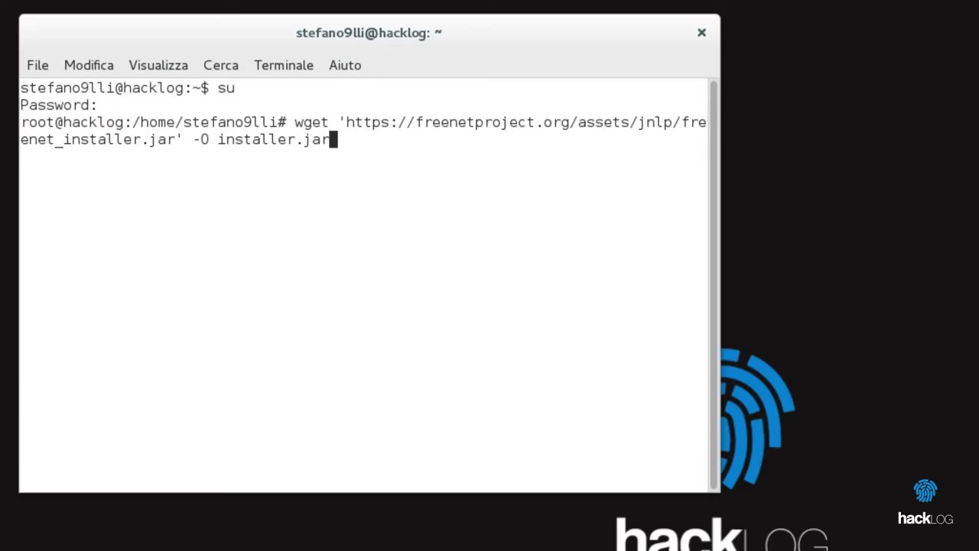
{"action": "key", "text": "Return"}
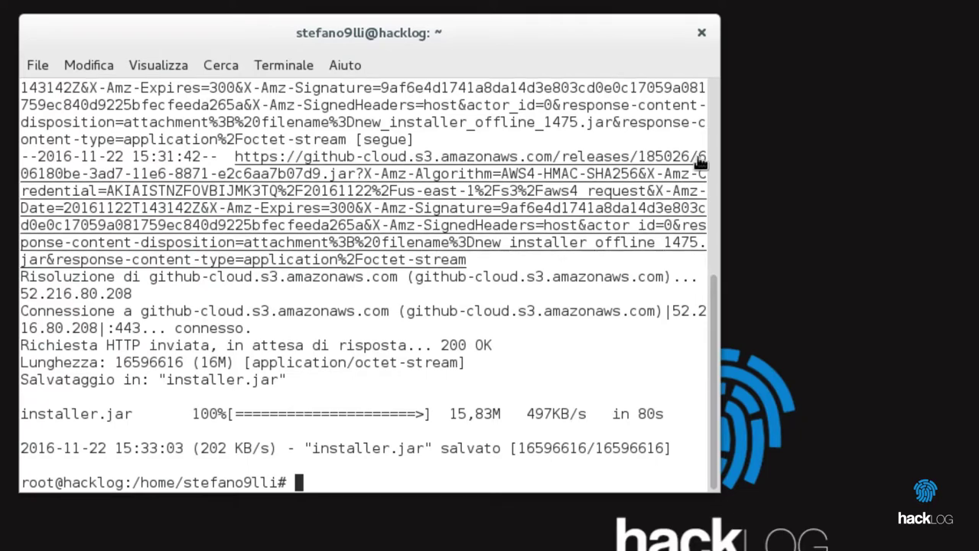
Leave the root shell and launch the Freenet installer with java -jar installer.jar.
{"action": "type", "text": "exit"}
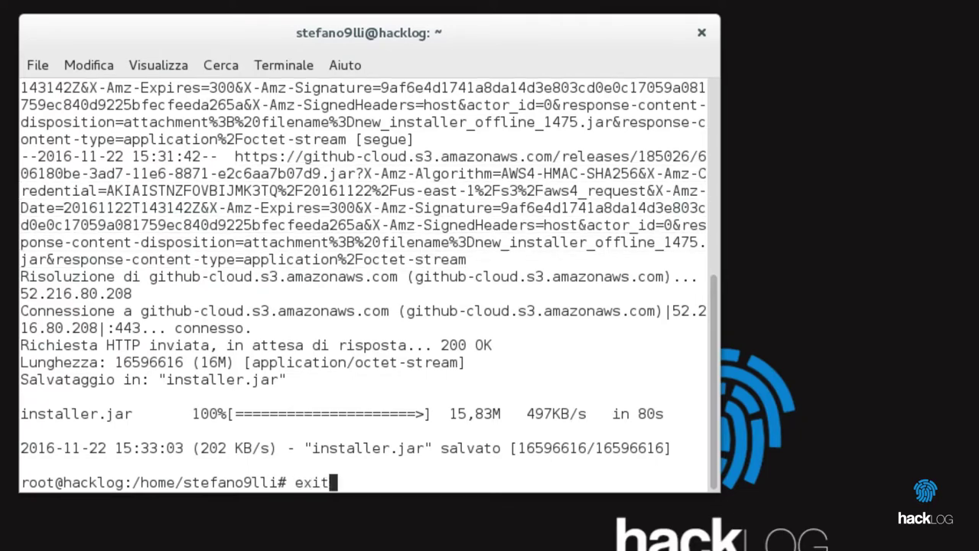
{"action": "key", "text": "Return"}
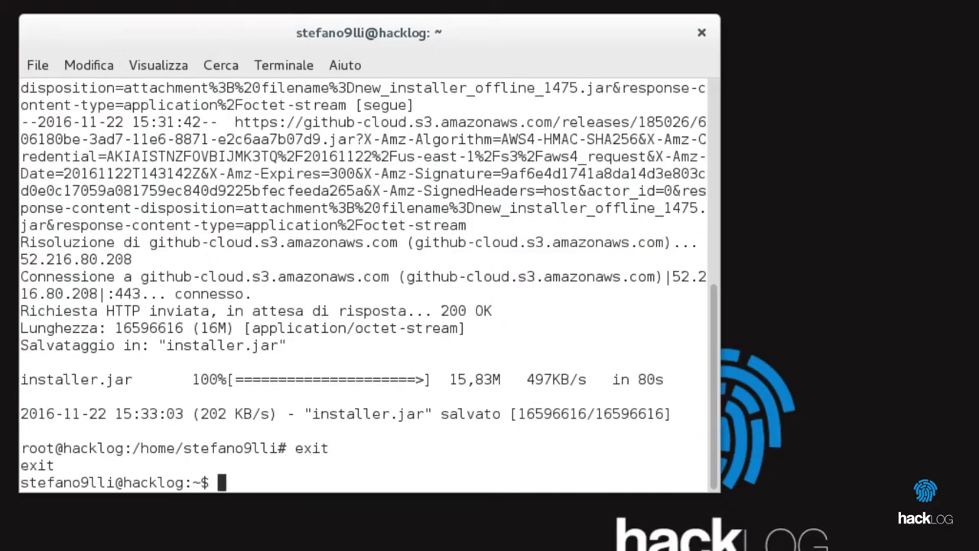
{"action": "type", "text": "java -jar ins"}
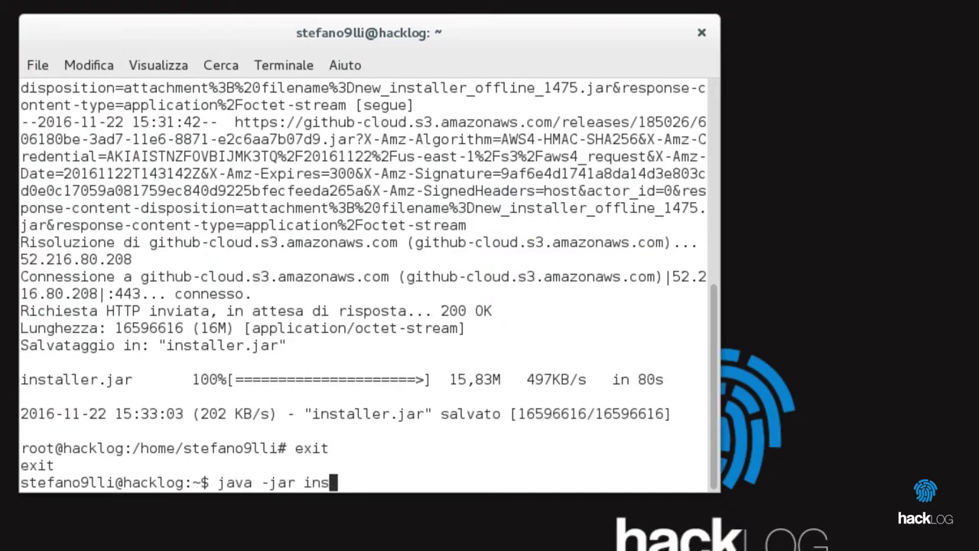
{"action": "type", "text": "taller.jar"}
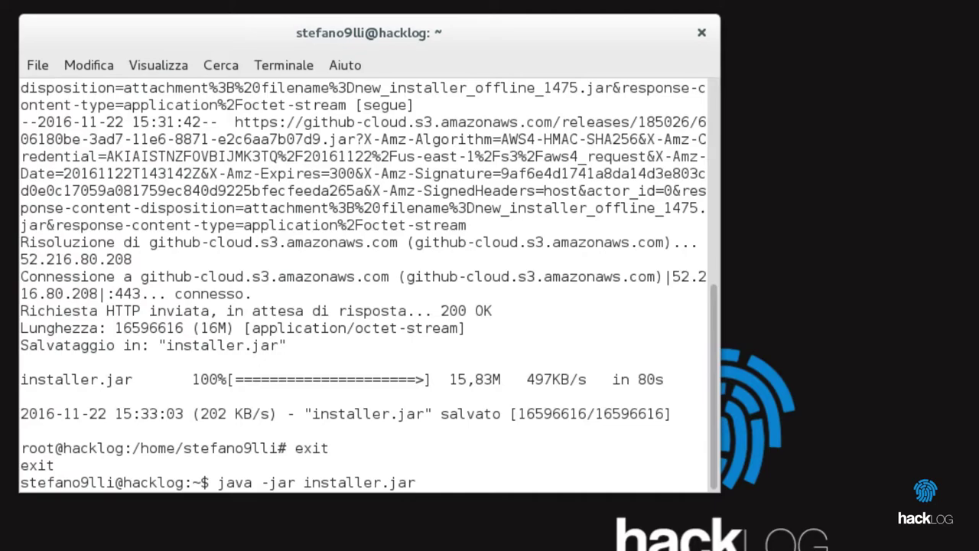
{"action": "key", "text": "Return"}
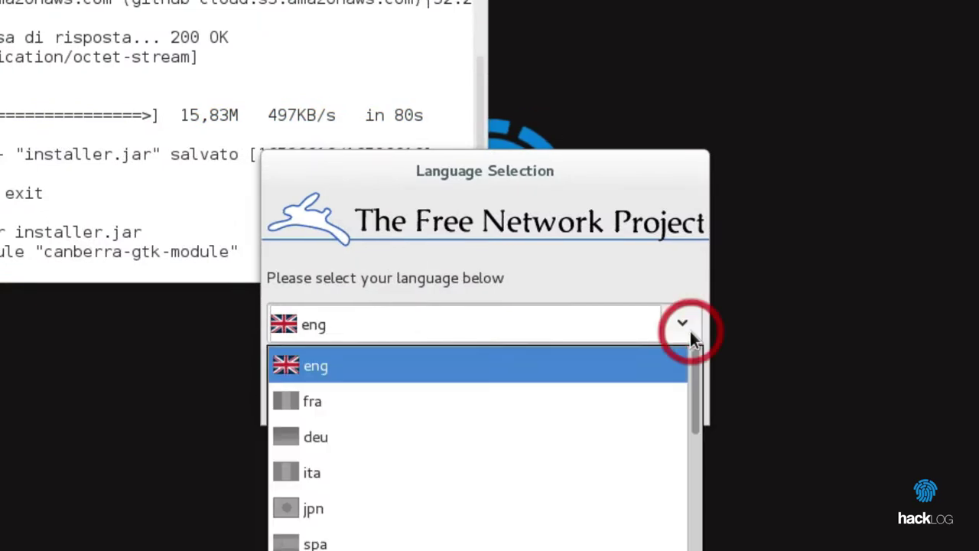
Set the installer language to ita and install Freenet into the proposed freenet folder in the home directory.
{"action": "left_click", "coordinate": [400, 474]}
{"action": "left_click", "coordinate": [498, 391]}
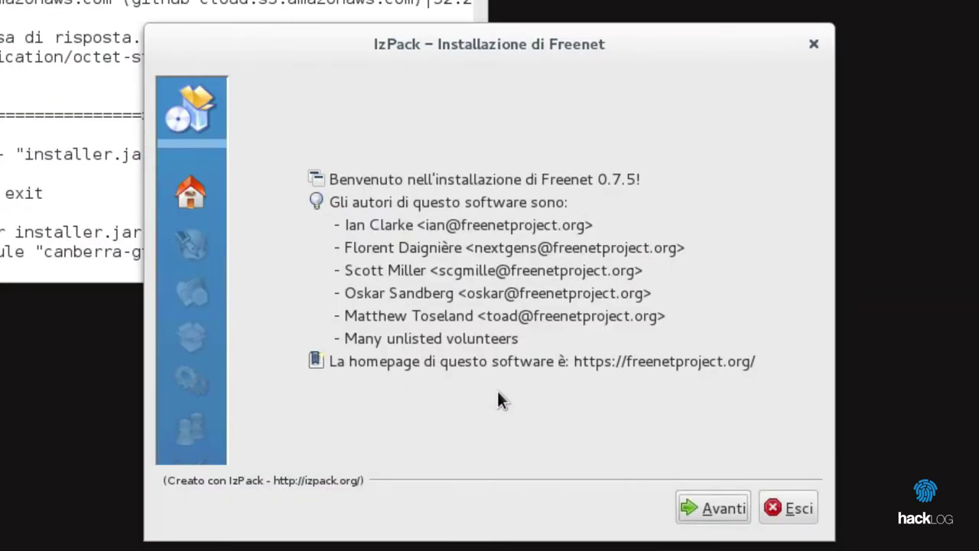
{"action": "left_click", "coordinate": [715, 508]}
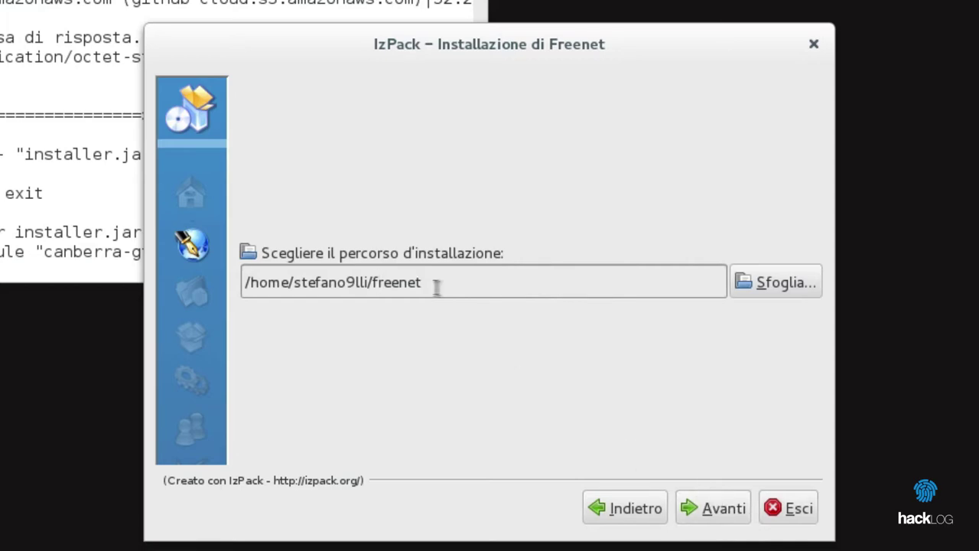
{"action": "left_click", "coordinate": [715, 501]}
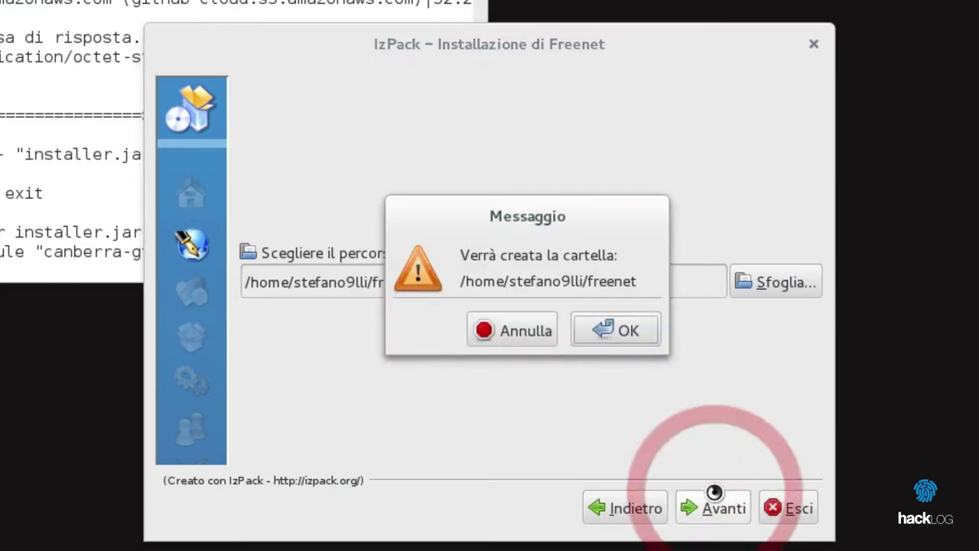
{"action": "left_click", "coordinate": [636, 332]}
{"action": "left_click", "coordinate": [695, 499]}
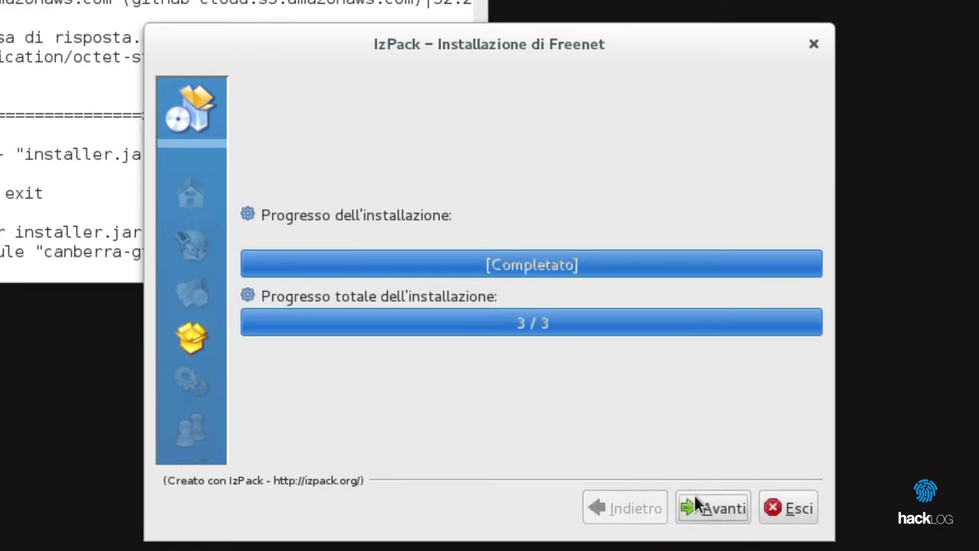
Complete the Freenet setup, keeping the Start menu and desktop shortcuts for the current user in the group The Free Network Project.
{"action": "left_click", "coordinate": [695, 495]}
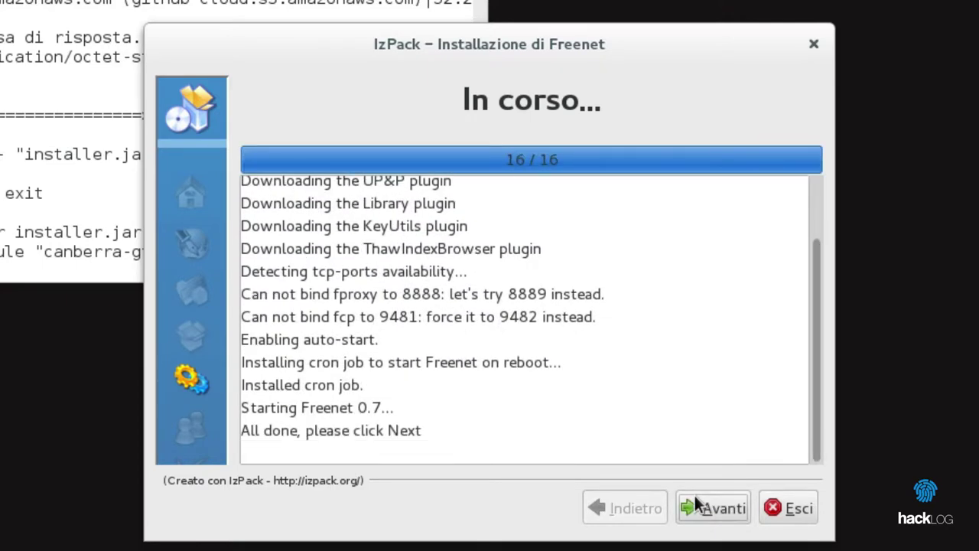
{"action": "left_click", "coordinate": [694, 495]}
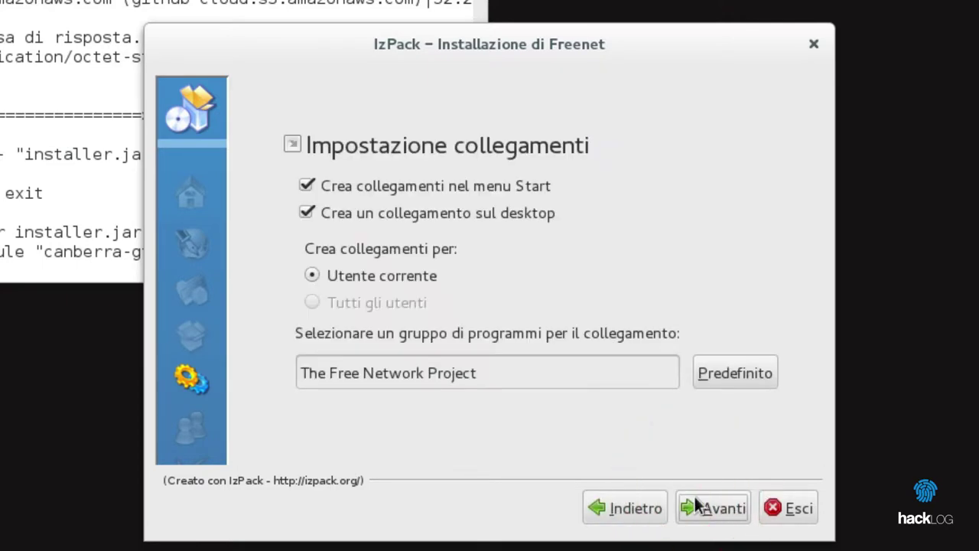
{"action": "left_click", "coordinate": [697, 503]}
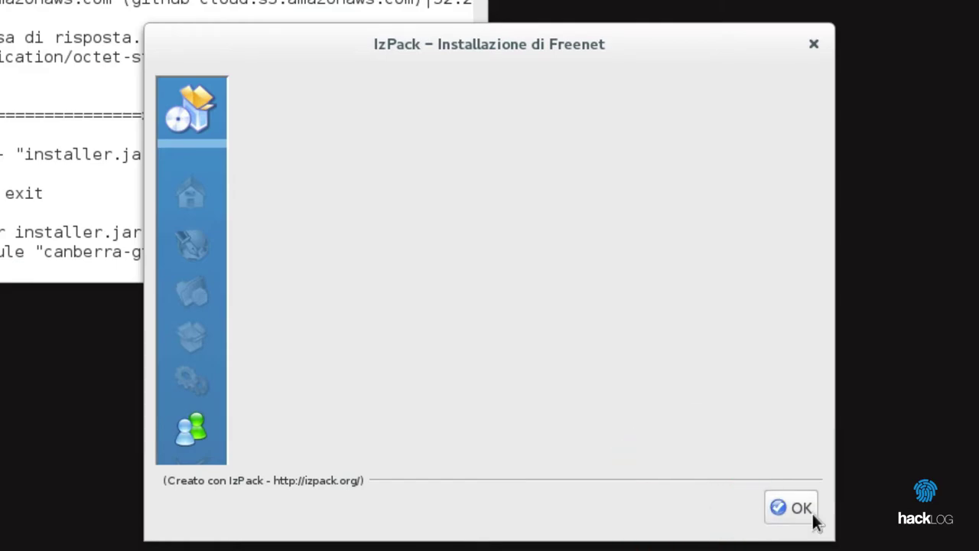
{"action": "left_click", "coordinate": [812, 517]}
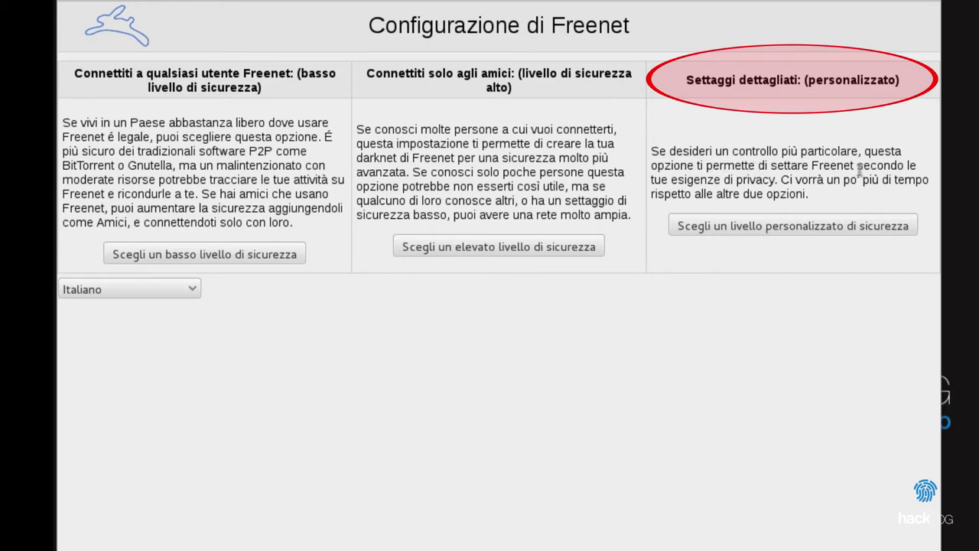
Choose the custom security level (Settaggi dettagliati) in the Freenet configuration.
{"action": "left_click", "coordinate": [754, 226]}
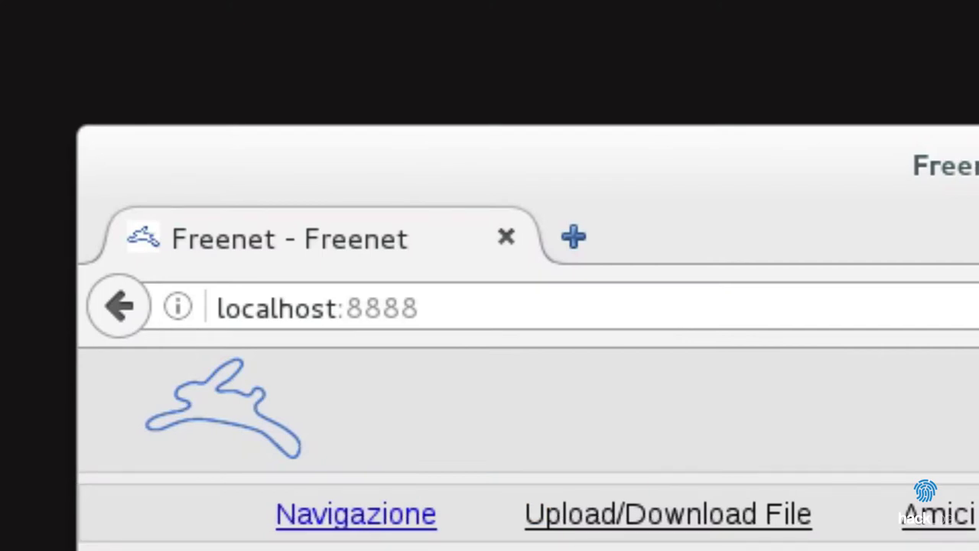
Open Esplora Freenet at localhost:8888 and review the bookmarked indexes, documentation, related software and team blogs.
{"action": "left_click_drag", "start_coordinate": [406, 307], "coordinate": [77, 451]}
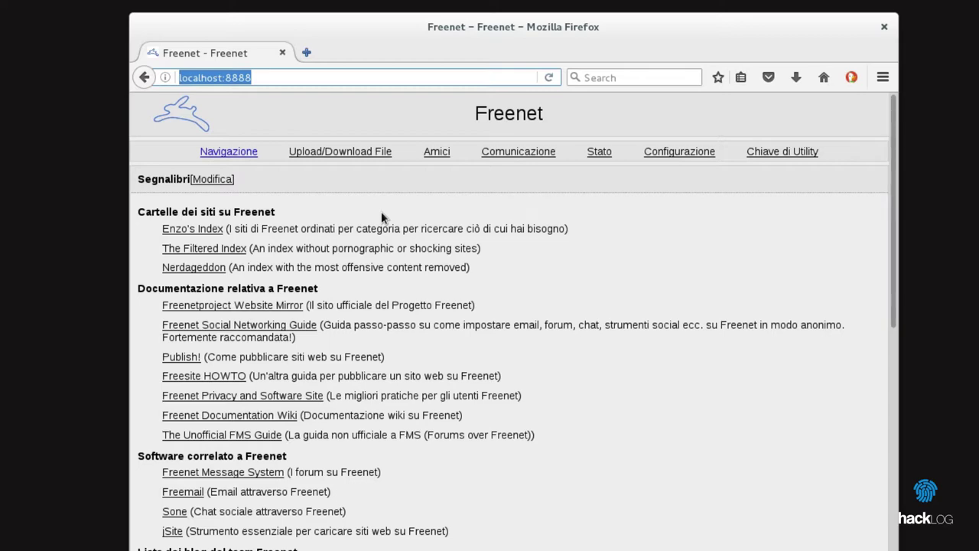
{"action": "left_click", "coordinate": [233, 153]}
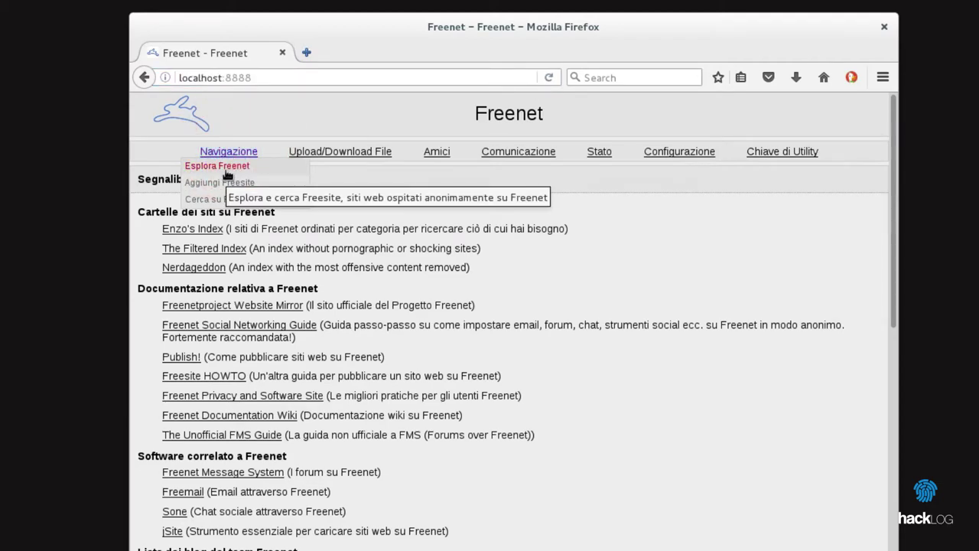
{"action": "left_click", "coordinate": [227, 173]}
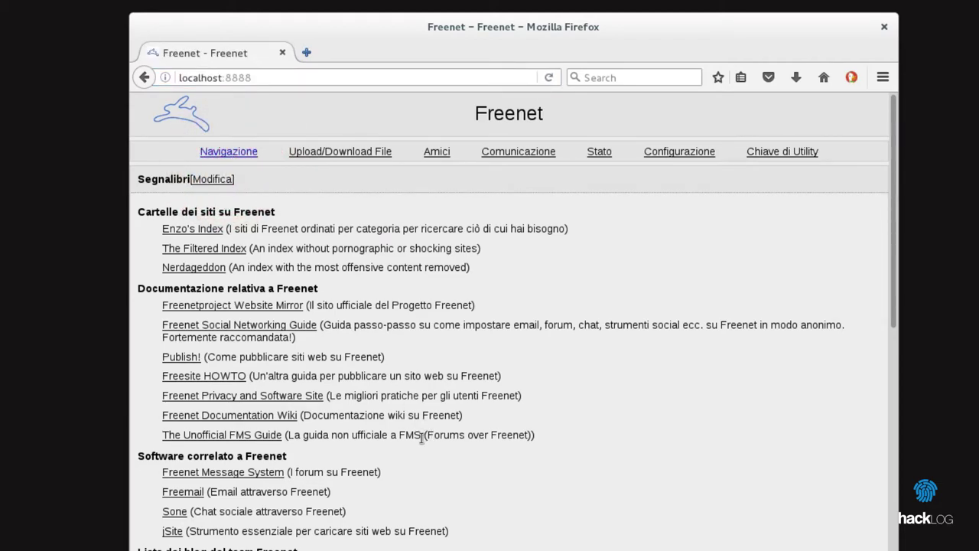
{"action": "scroll", "coordinate": [420, 436], "scroll_direction": "down", "scroll_amount": 5}
{"action": "scroll", "coordinate": [420, 436], "scroll_direction": "up", "scroll_amount": 2}
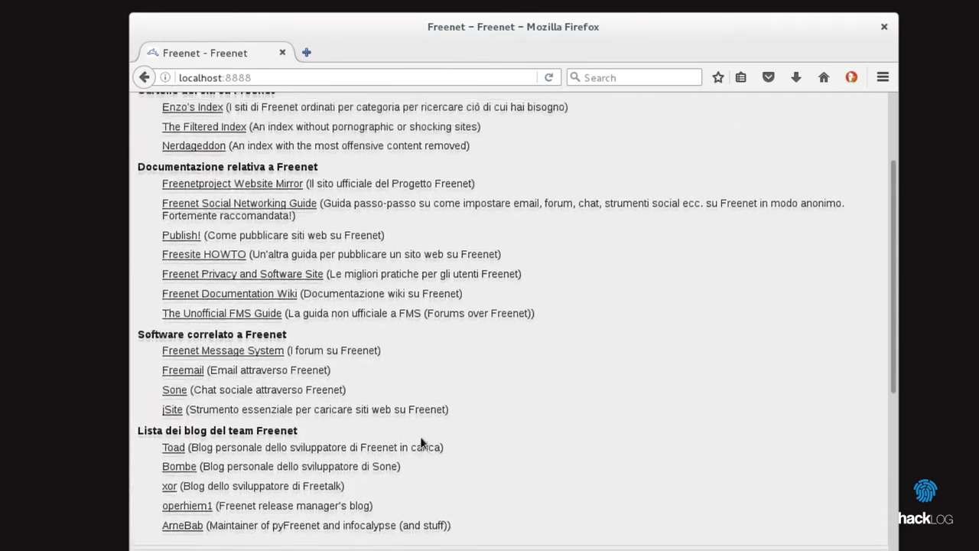
{"action": "scroll", "coordinate": [420, 441], "scroll_direction": "up", "scroll_amount": 3}
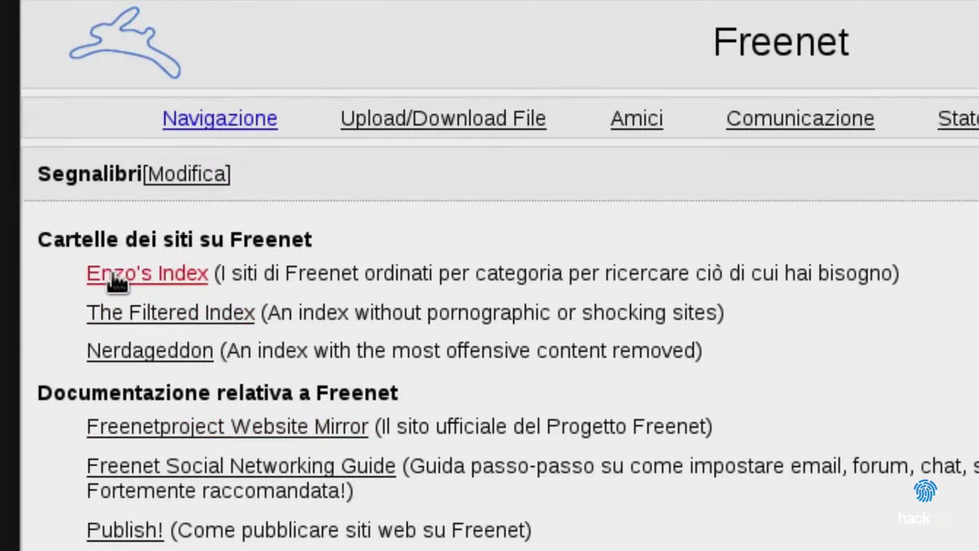
Open Enzo's Index from the bookmarks and examine its listed Freenet sites, categories and page address.
{"action": "left_click", "coordinate": [117, 277]}
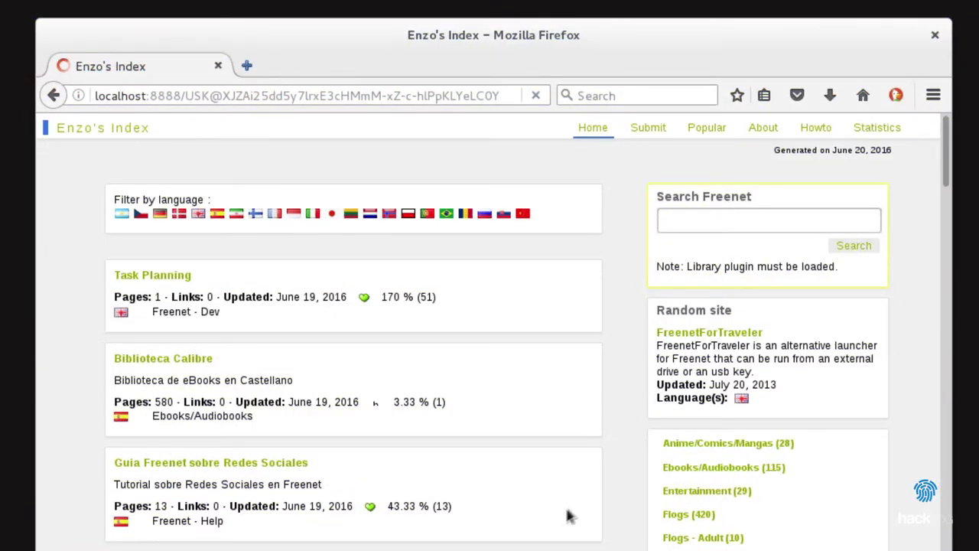
{"action": "scroll", "coordinate": [569, 515], "scroll_direction": "down", "scroll_amount": 3}
{"action": "scroll", "coordinate": [569, 515], "scroll_direction": "down", "scroll_amount": 4}
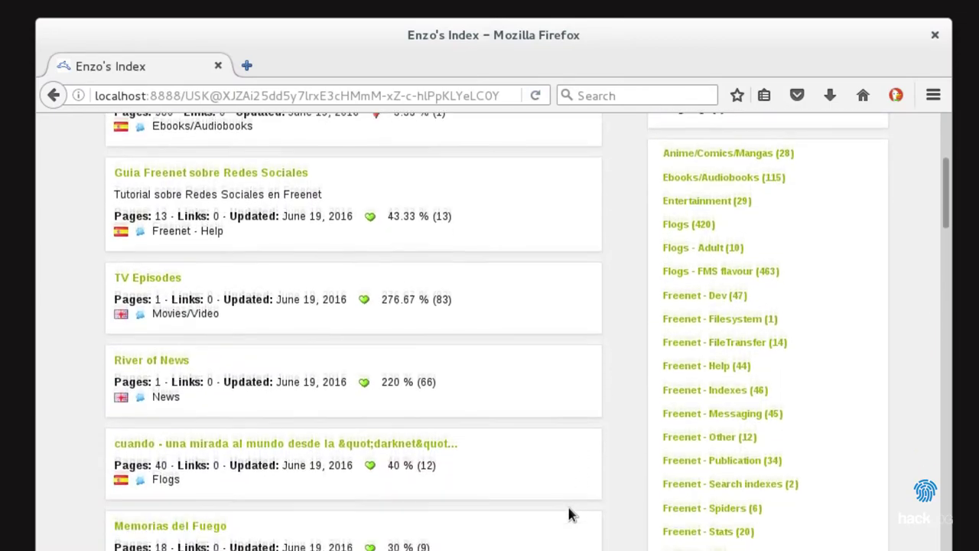
{"action": "scroll", "coordinate": [568, 515], "scroll_direction": "down", "scroll_amount": 5}
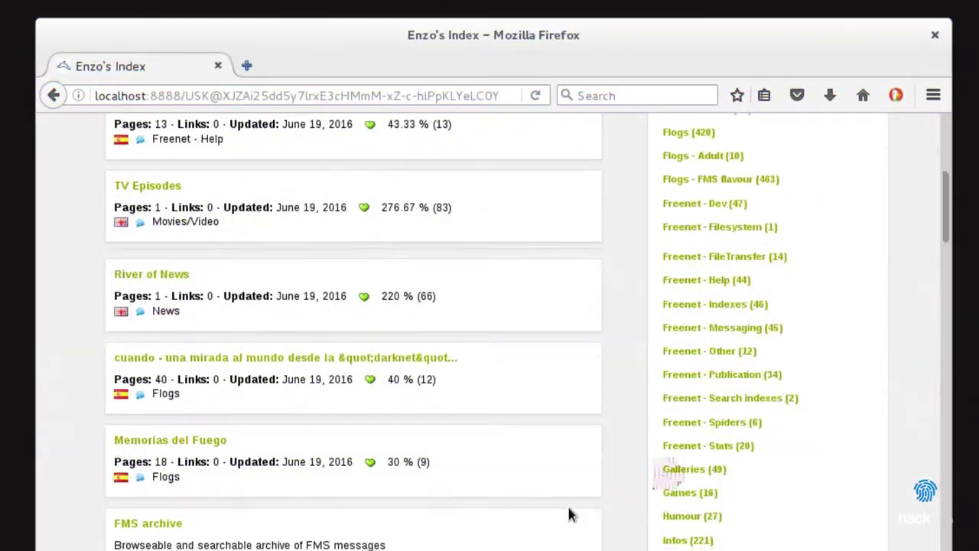
{"action": "scroll", "coordinate": [569, 515], "scroll_direction": "down", "scroll_amount": 4}
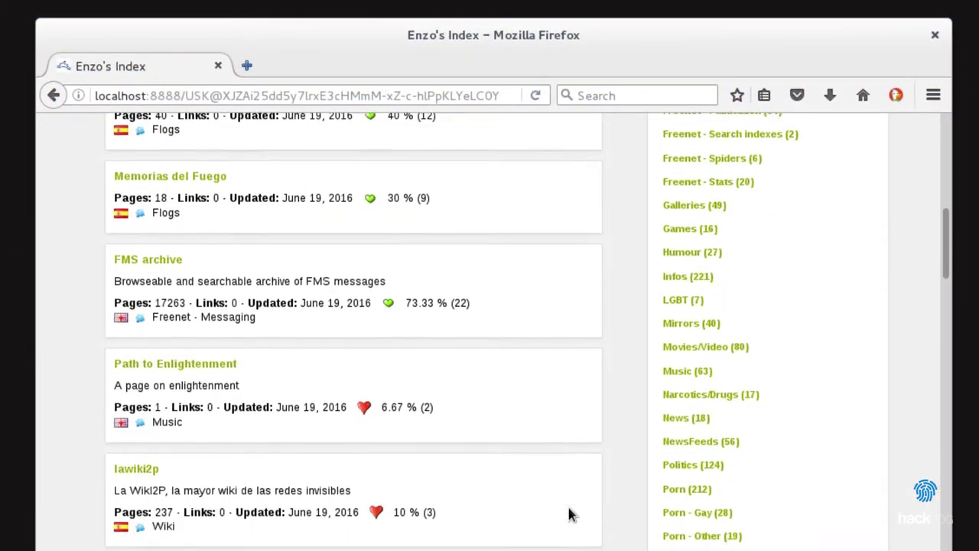
{"action": "scroll", "coordinate": [569, 514], "scroll_direction": "down", "scroll_amount": 5}
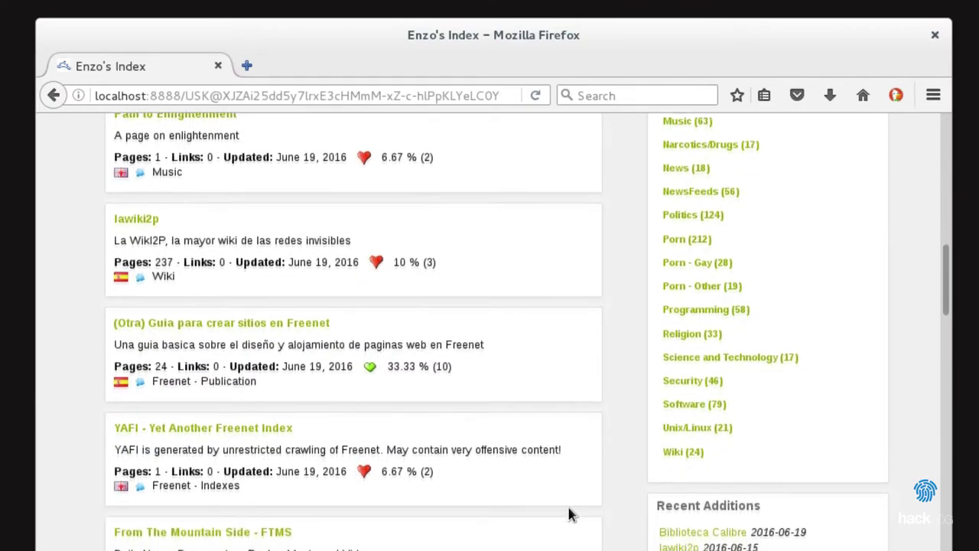
{"action": "scroll", "coordinate": [568, 514], "scroll_direction": "down", "scroll_amount": 5}
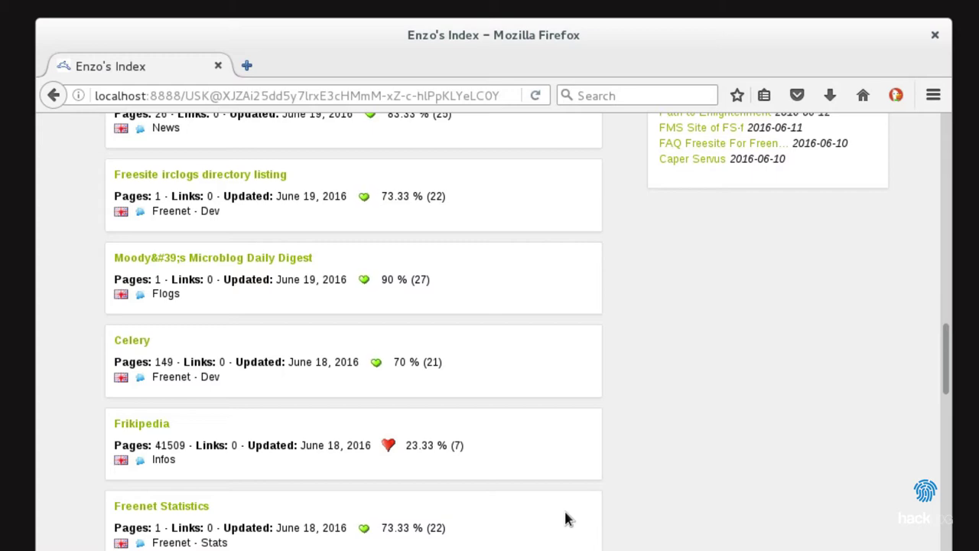
{"action": "left_click", "coordinate": [358, 96]}
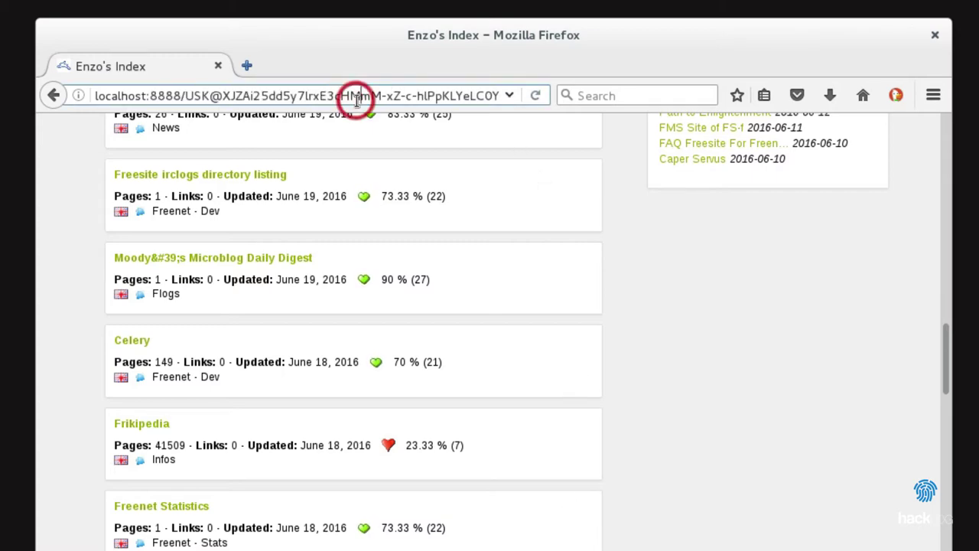
Open the freesite upload page at localhost:8888/insertsite/ to read its publishing instructions.
{"action": "key", "text": "ctrl+a"}
{"action": "type", "text": "localhost:8888/"}
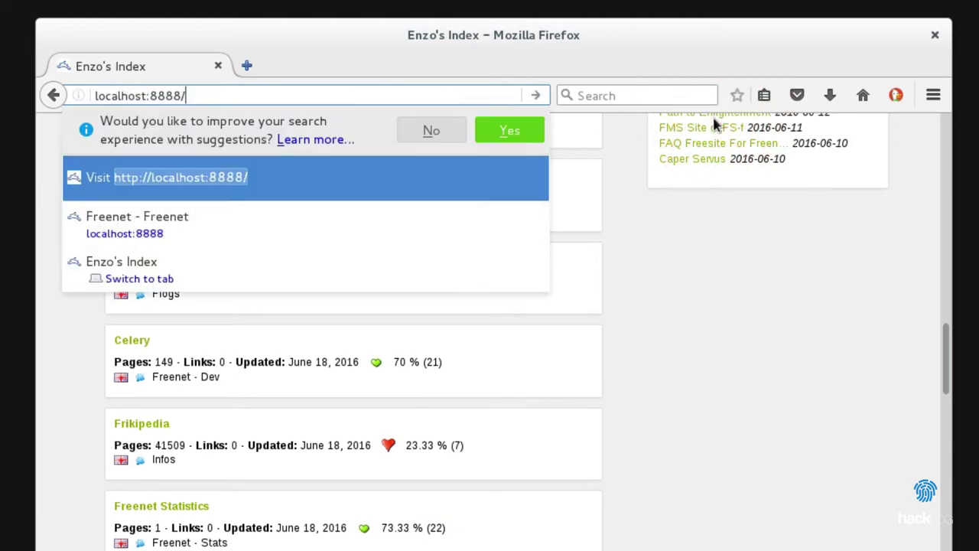
{"action": "type", "text": "insertsite/"}
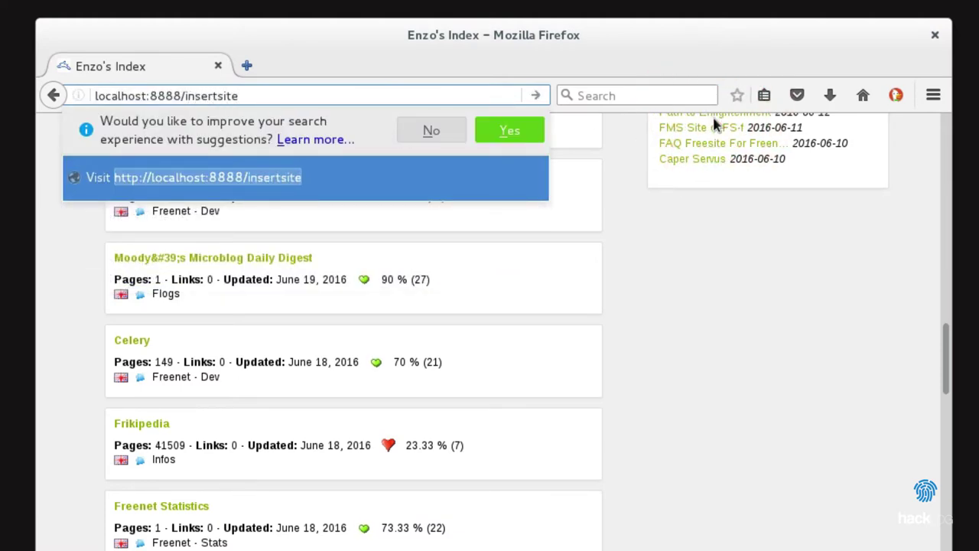
{"action": "key", "text": "Return"}
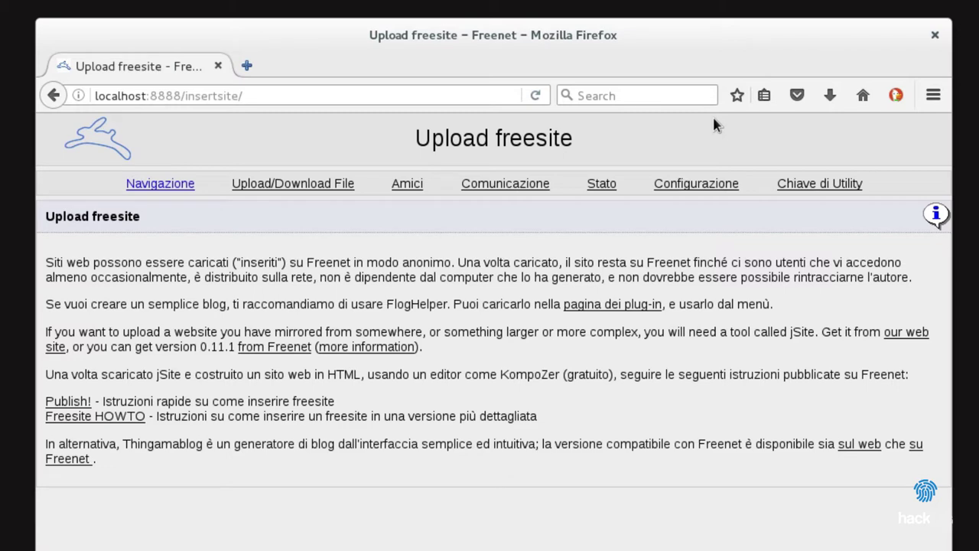
Open the plugin page at localhost:8888/plugins/ and read the descriptions of the Sharesite and FlogHelper publishing plugins.
{"action": "left_click", "coordinate": [213, 96]}
{"action": "left_click", "coordinate": [218, 96]}
{"action": "left_click_drag", "start_coordinate": [242, 97], "coordinate": [184, 97]}
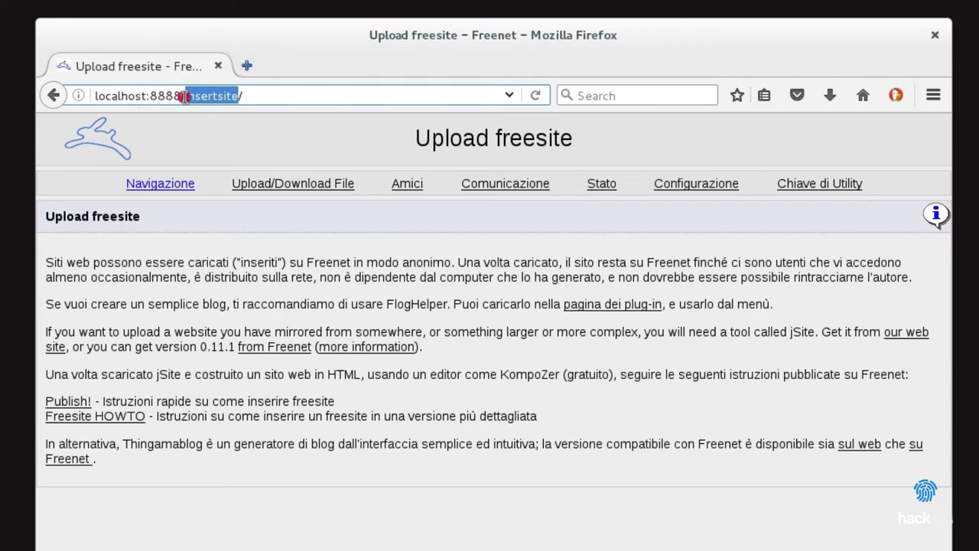
{"action": "type", "text": "plugins/"}
{"action": "key", "text": "Return"}
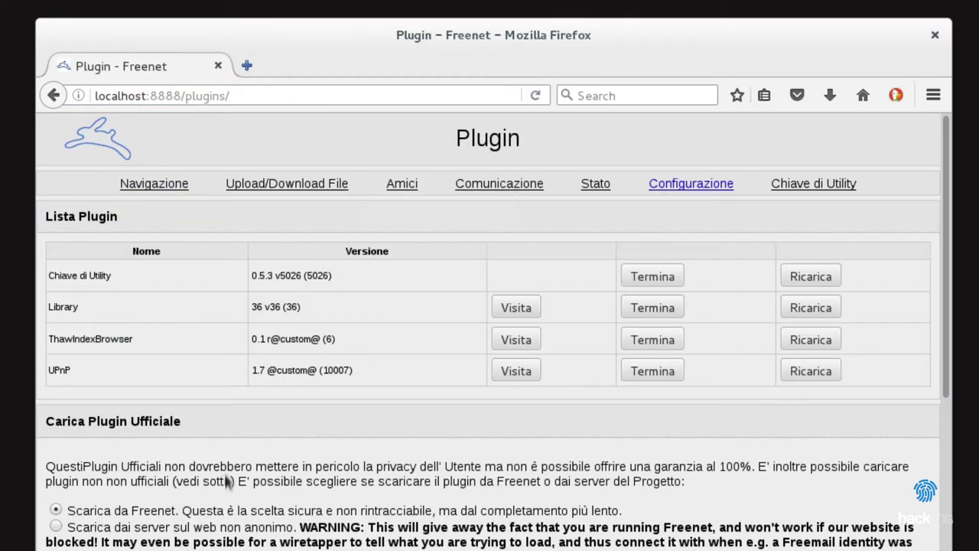
{"action": "scroll", "coordinate": [227, 482], "scroll_direction": "down", "scroll_amount": 5}
{"action": "left_click_drag", "start_coordinate": [66, 459], "coordinate": [212, 459]}
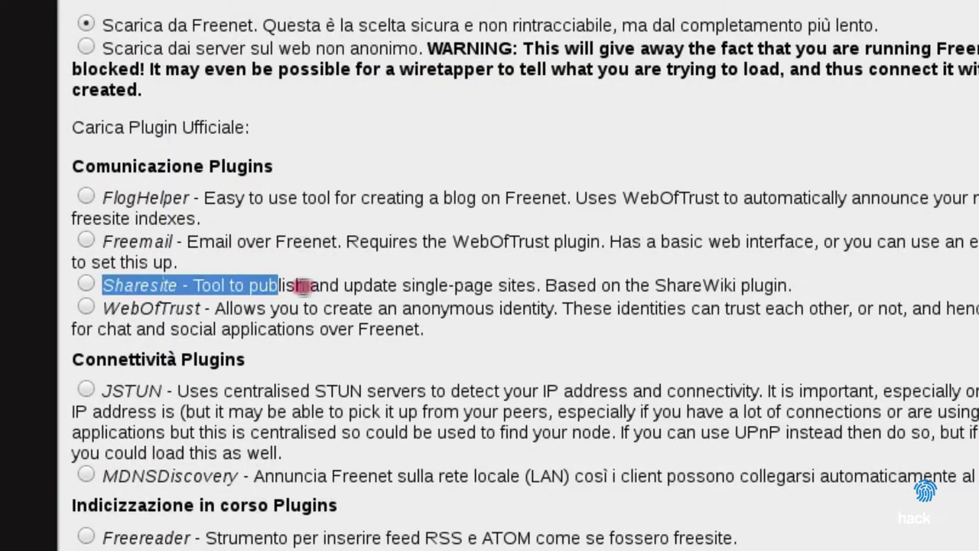
{"action": "left_click_drag", "start_coordinate": [303, 285], "coordinate": [804, 280]}
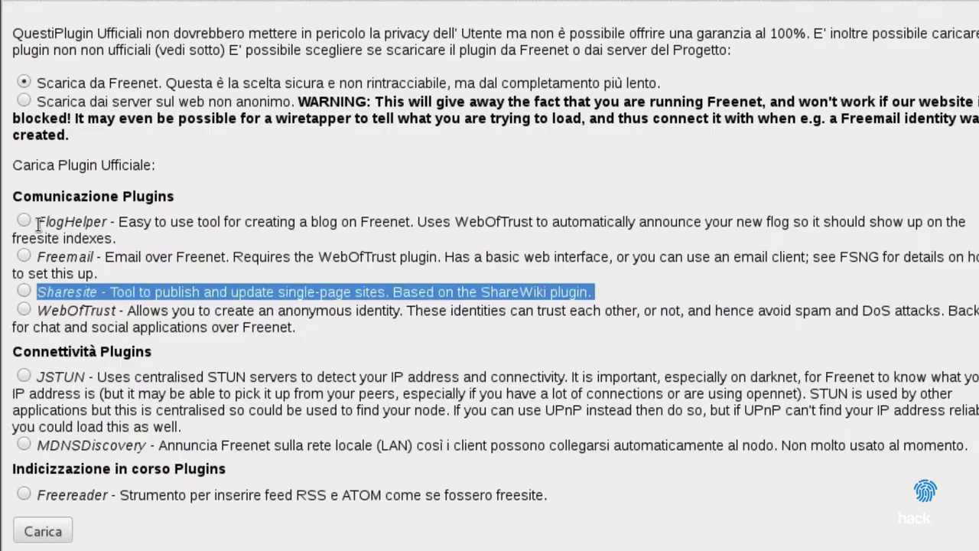
{"action": "left_click_drag", "start_coordinate": [100, 197], "coordinate": [239, 243]}
{"action": "left_click", "coordinate": [239, 243]}
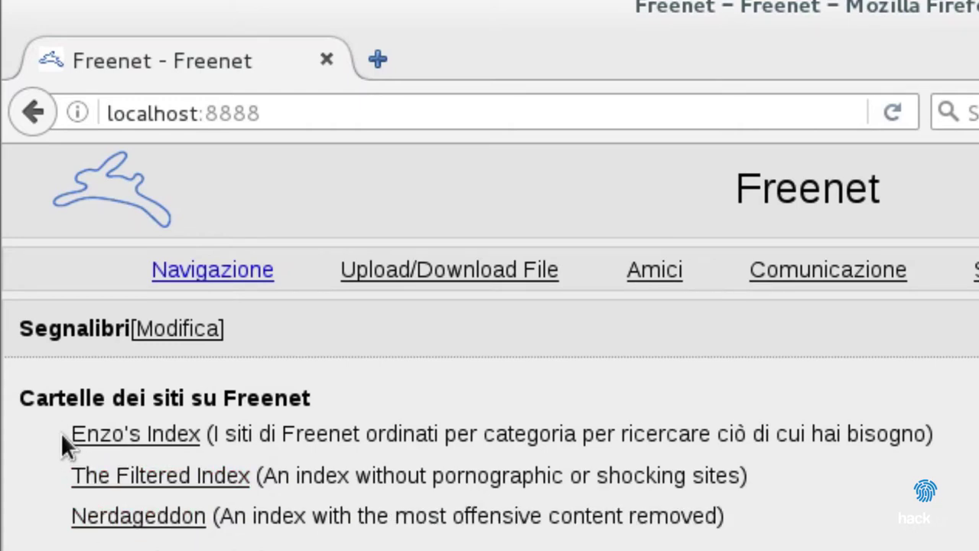
Compare the descriptions of Enzo's Index, The Filtered Index and Nerdageddon on the Freenet home page.
{"action": "left_click_drag", "start_coordinate": [61, 433], "coordinate": [926, 433]}
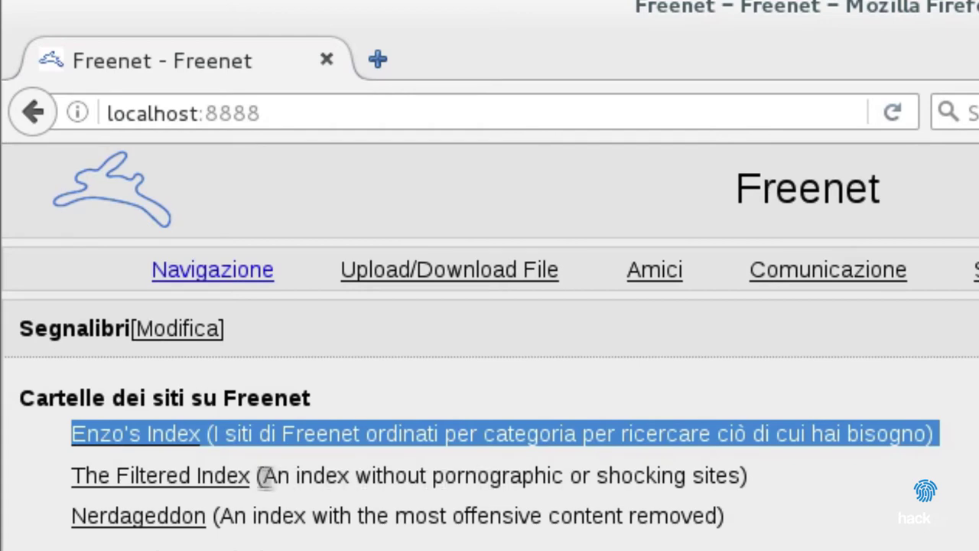
{"action": "left_click_drag", "start_coordinate": [61, 475], "coordinate": [808, 476]}
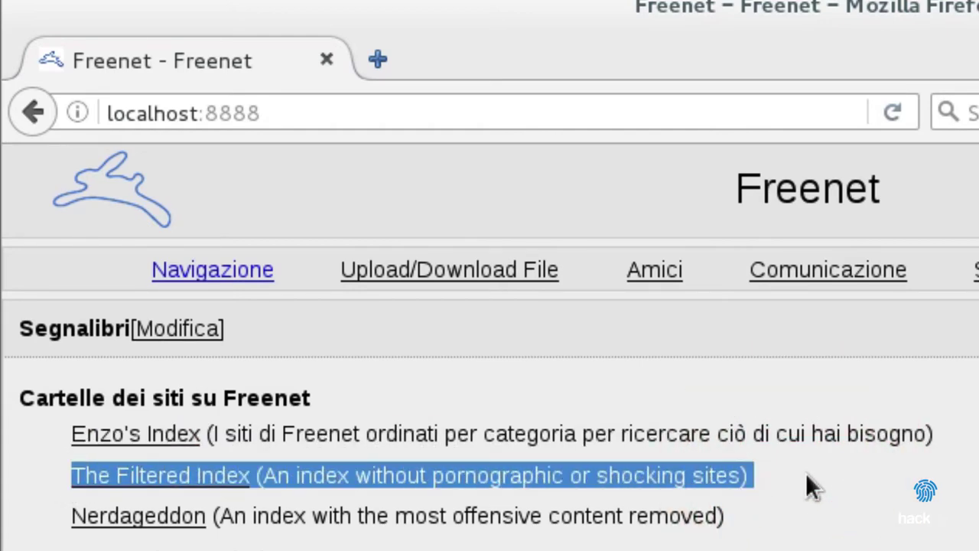
{"action": "left_click_drag", "start_coordinate": [65, 516], "coordinate": [775, 520]}
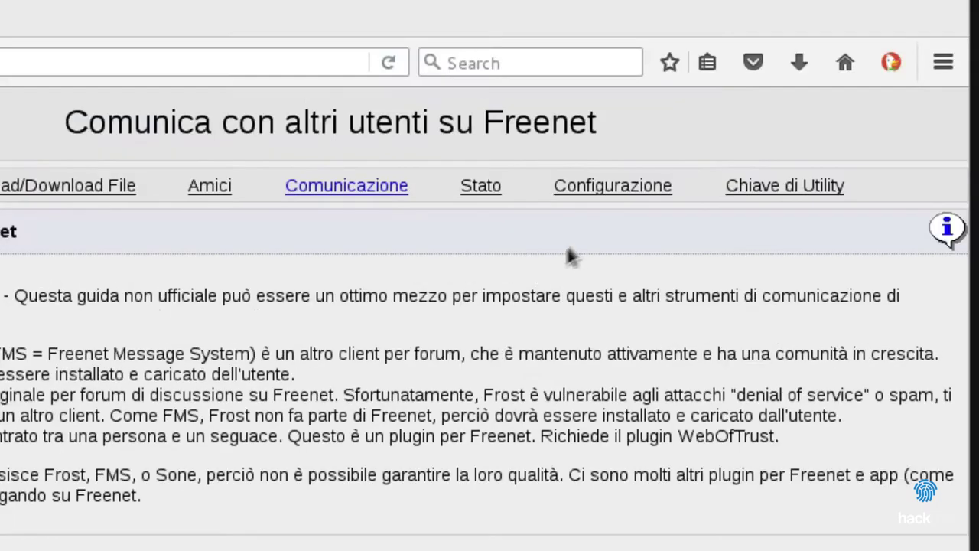
Load the official Freemail plugin from the plugin configuration page, downloading it from Freenet, and check its startup status.
{"action": "mouse_move", "coordinate": [960, 94]}
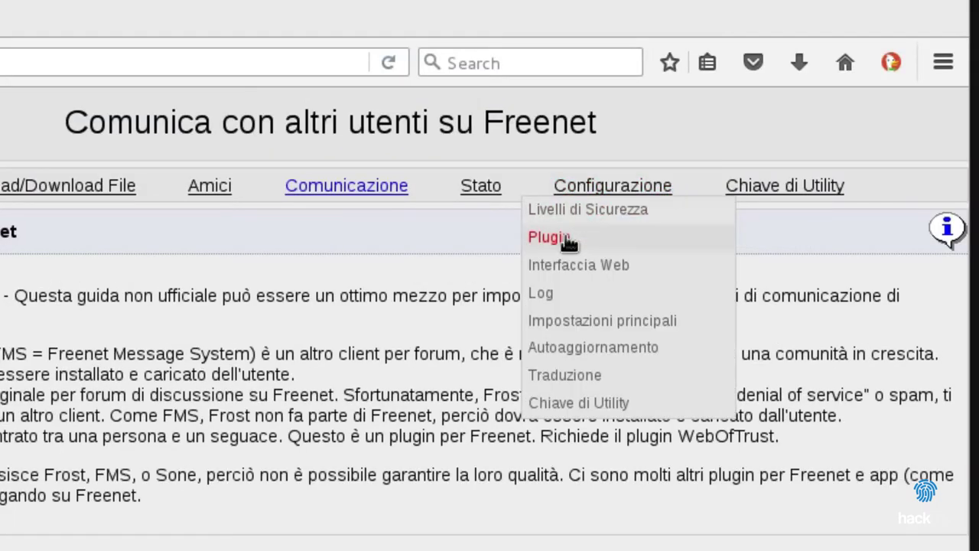
{"action": "left_click", "coordinate": [941, 140]}
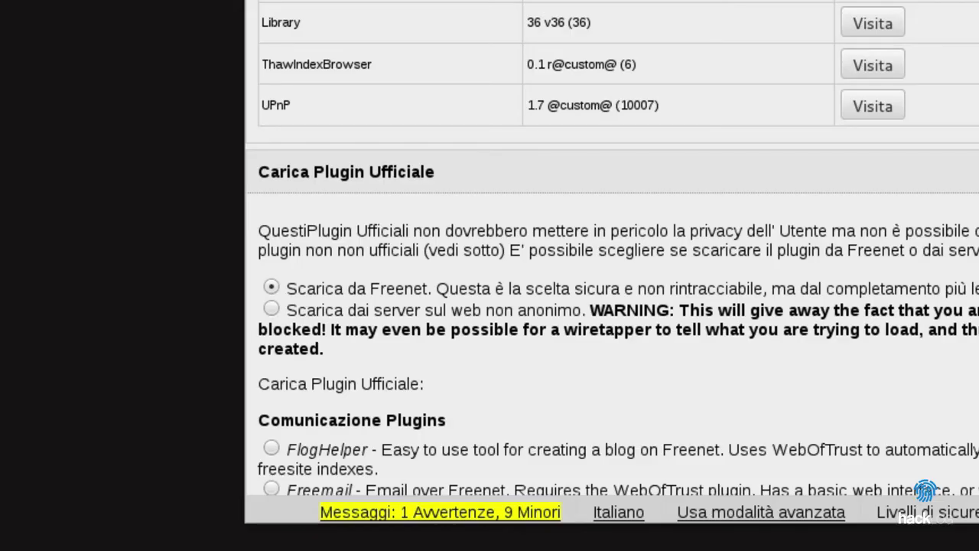
{"action": "scroll", "coordinate": [452, 179], "scroll_direction": "down", "scroll_amount": 5}
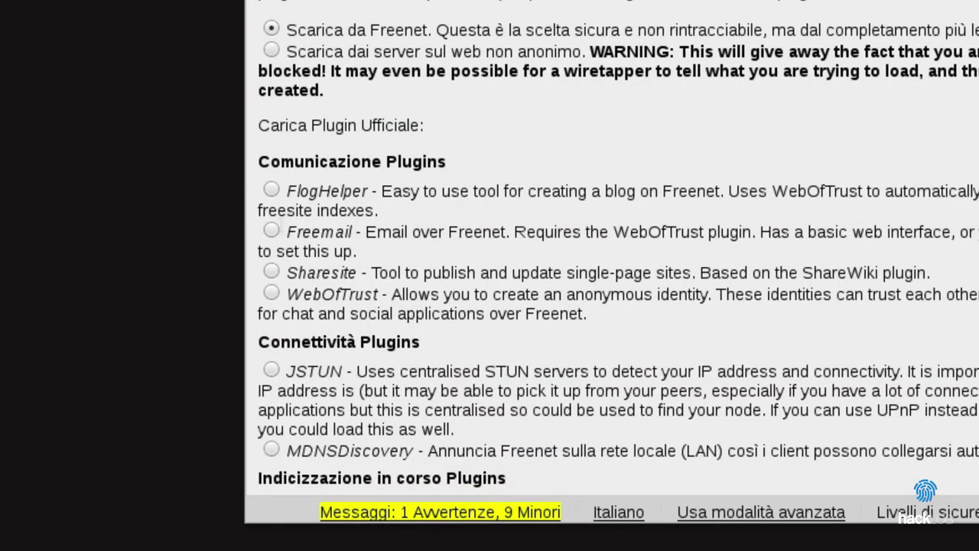
{"action": "left_click", "coordinate": [273, 230]}
{"action": "scroll", "coordinate": [286, 225], "scroll_direction": "down", "scroll_amount": 2}
{"action": "left_click", "coordinate": [302, 484]}
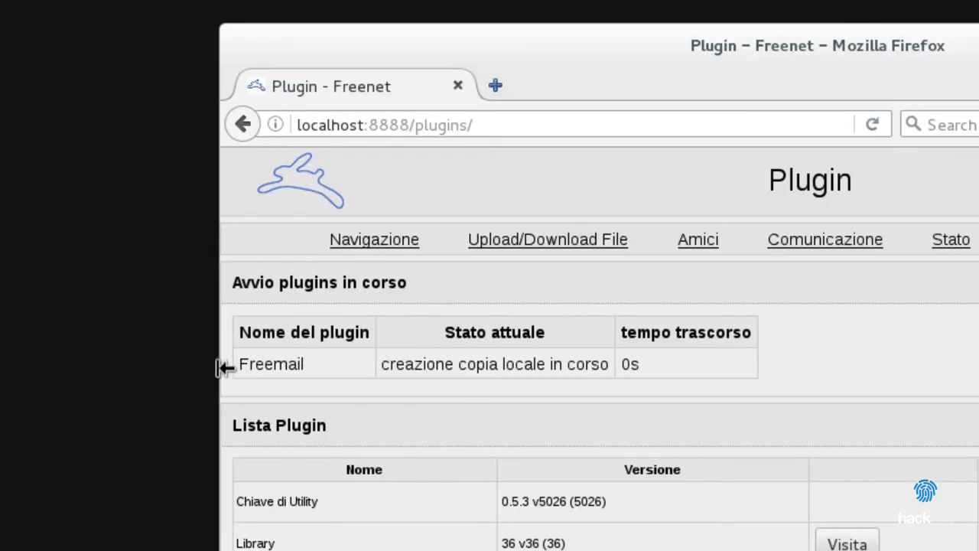
{"action": "left_click_drag", "start_coordinate": [224, 367], "coordinate": [790, 355]}
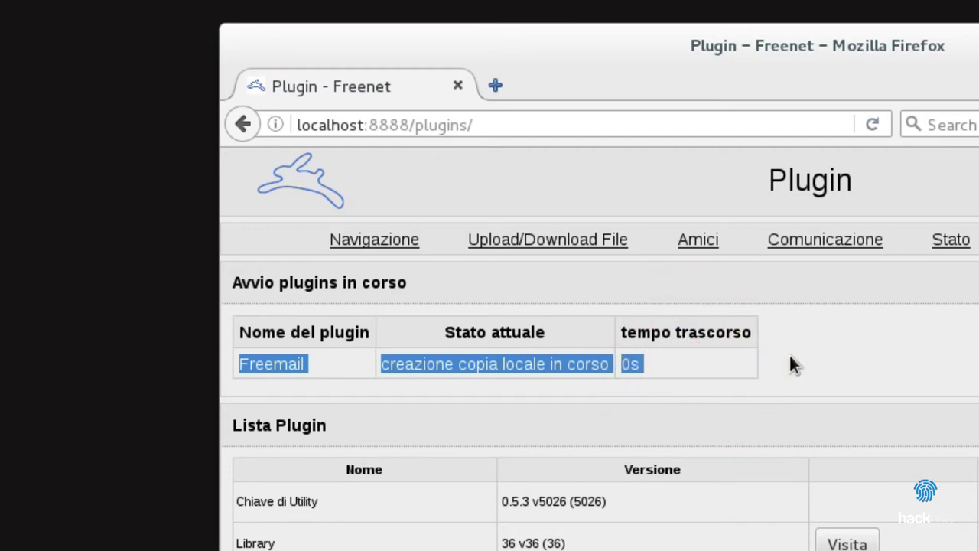
{"action": "left_click", "coordinate": [789, 355]}
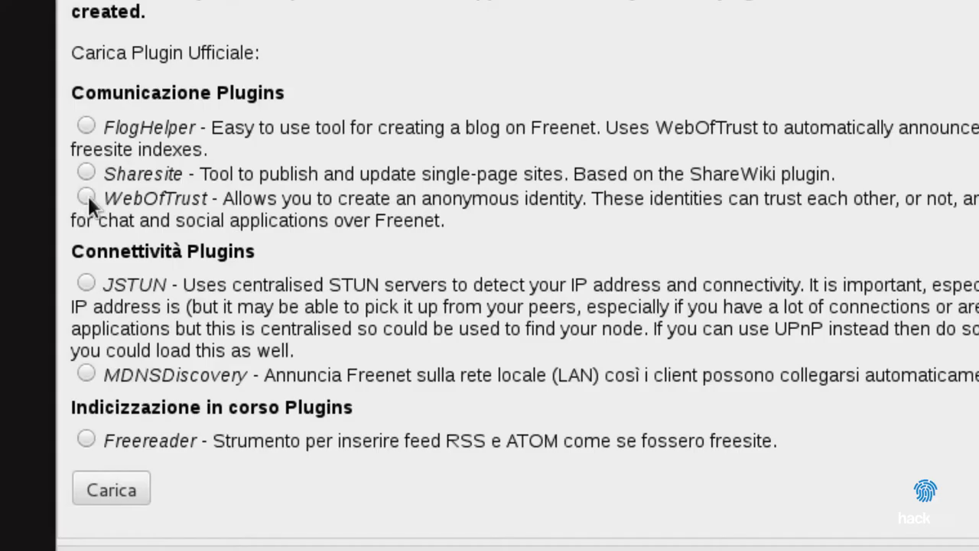
Load the official WebOfTrust communication plugin.
{"action": "left_click", "coordinate": [87, 195]}
{"action": "left_click_drag", "start_coordinate": [105, 200], "coordinate": [216, 200]}
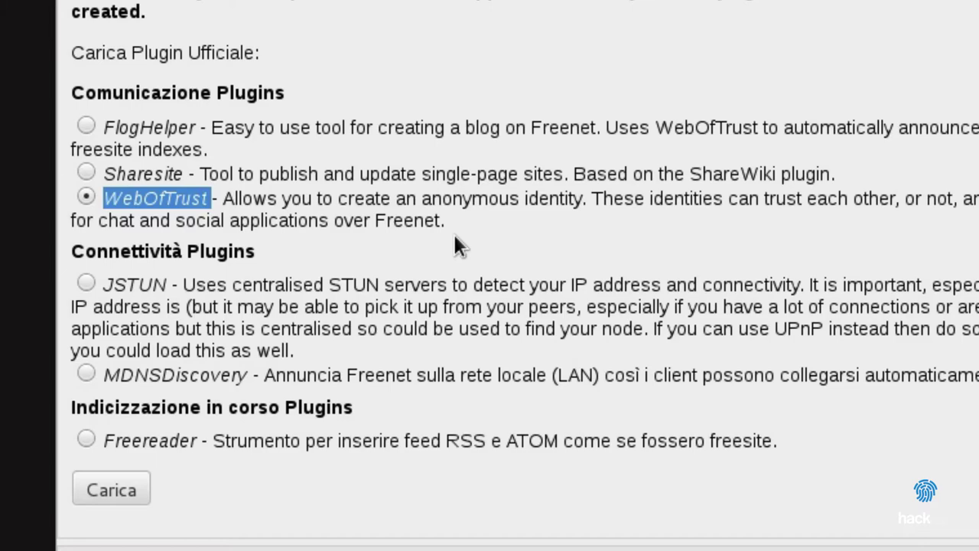
{"action": "left_click", "coordinate": [454, 236]}
{"action": "left_click", "coordinate": [129, 485]}
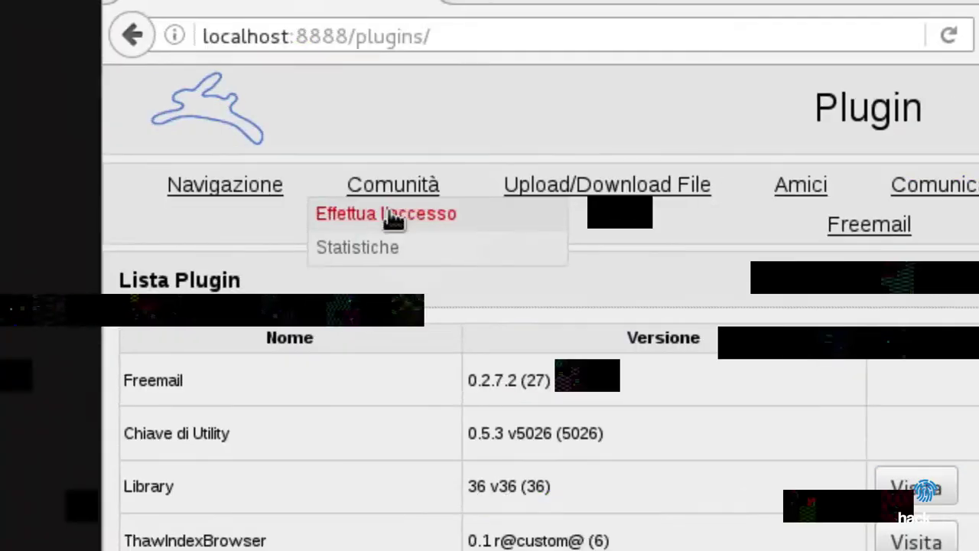
Start creating a Web of Trust identity with a newly generated random SSK key pair.
{"action": "left_click", "coordinate": [389, 214]}
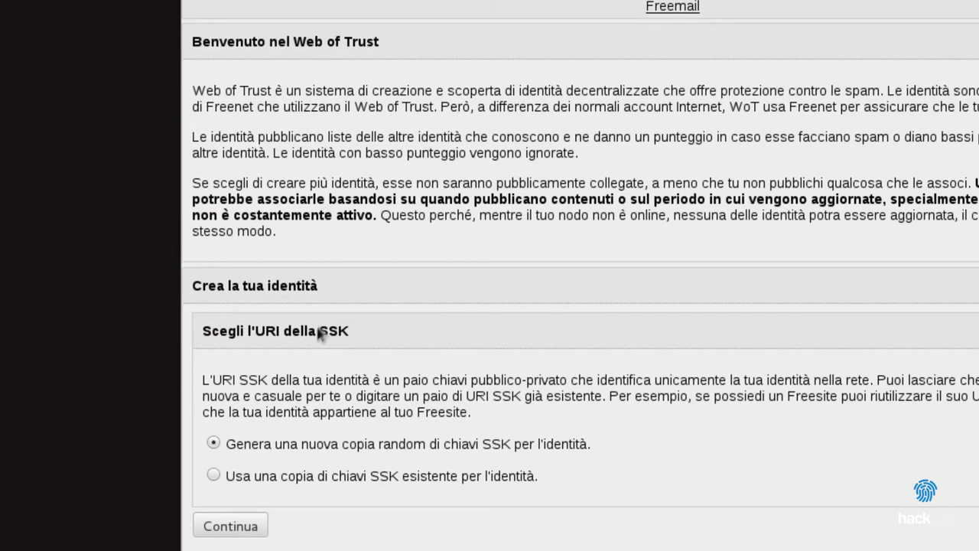
{"action": "left_click_drag", "start_coordinate": [228, 446], "coordinate": [601, 445]}
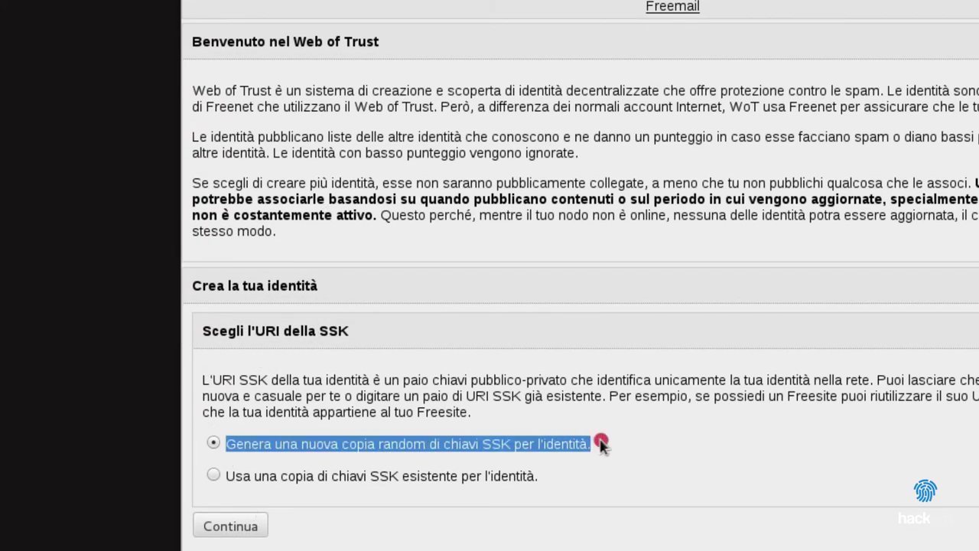
{"action": "left_click", "coordinate": [258, 524]}
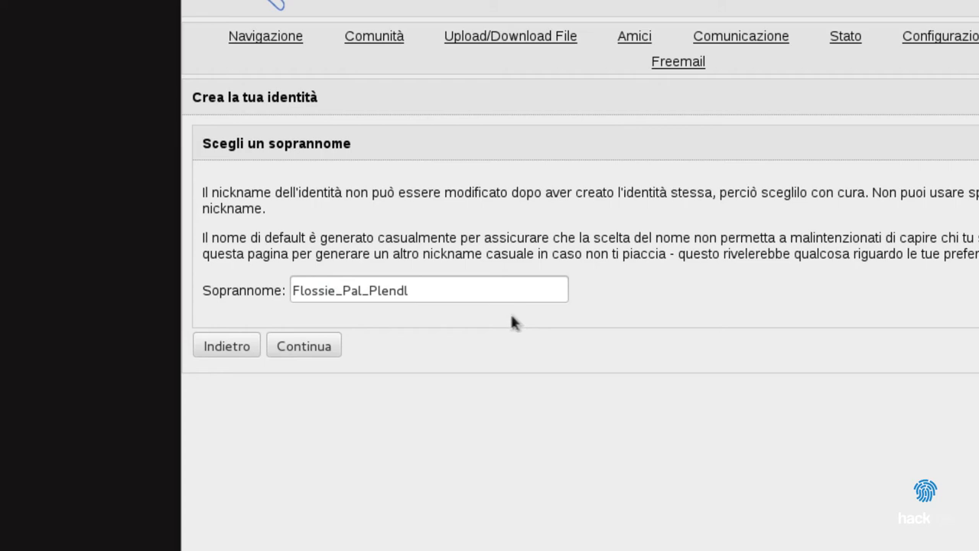
Enter the identity's nickname, keep publication of its trust list enabled, and log in with the created identity.
{"action": "triple_click", "coordinate": [465, 291]}
{"action": "type", "text": "stefano9lli"}
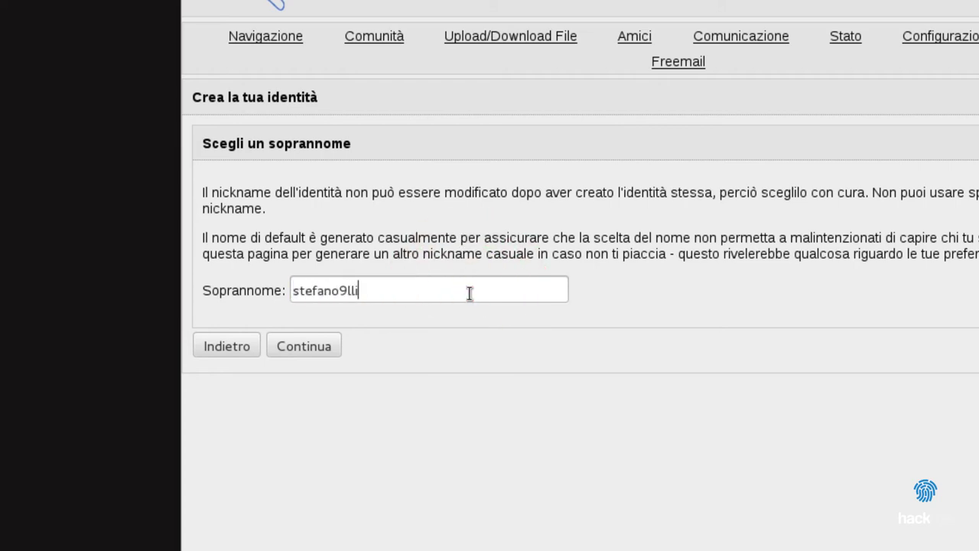
{"action": "left_click", "coordinate": [325, 344]}
{"action": "scroll", "coordinate": [329, 346], "scroll_direction": "down", "scroll_amount": 1}
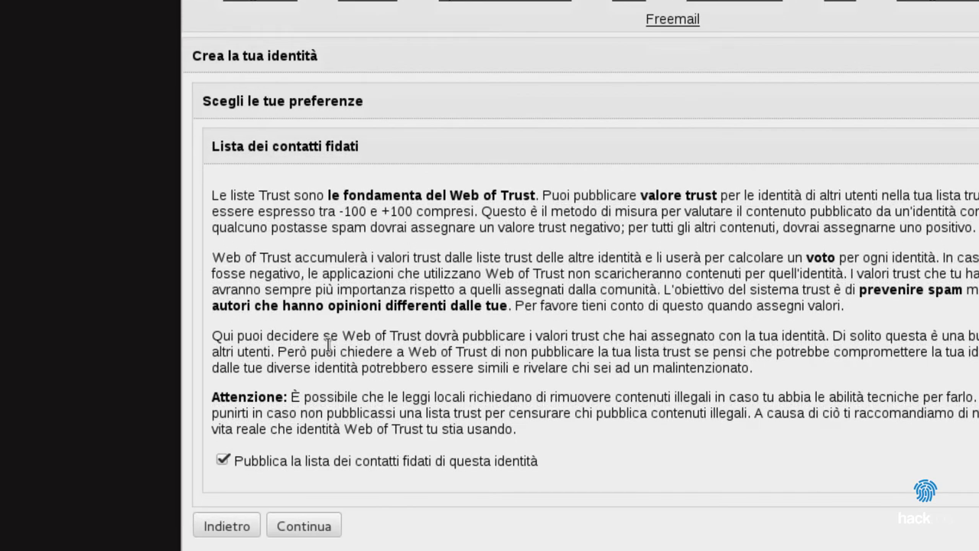
{"action": "left_click", "coordinate": [316, 524]}
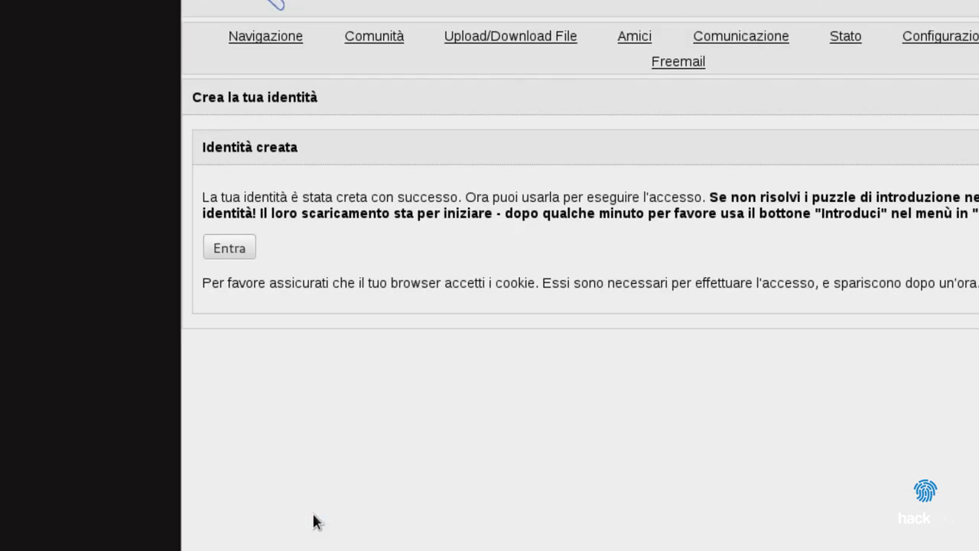
{"action": "left_click", "coordinate": [238, 253]}
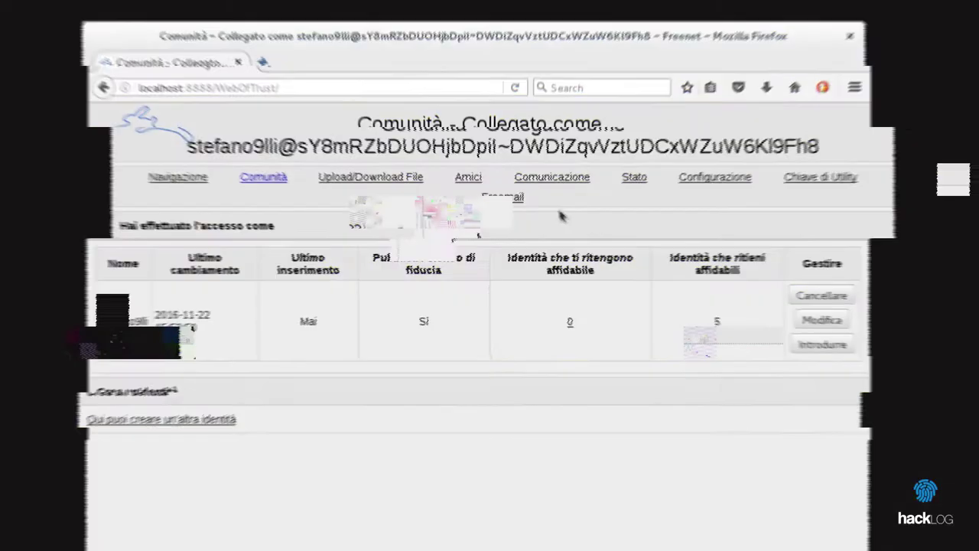
Add a Freemail account for the new identity with a confirmed account password, without saving it in Firefox, and log in.
{"action": "mouse_move", "coordinate": [701, 82]}
{"action": "left_click", "coordinate": [455, 157]}
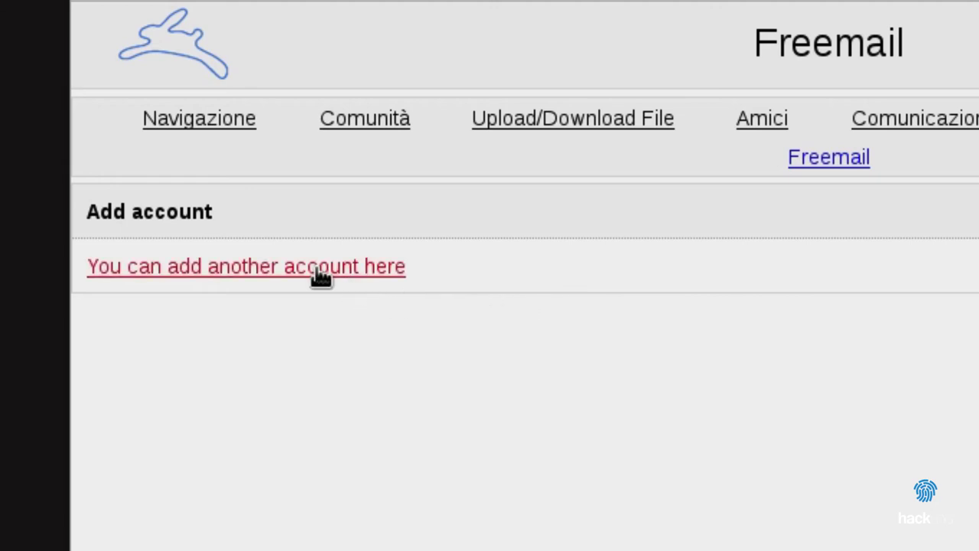
{"action": "left_click", "coordinate": [319, 272]}
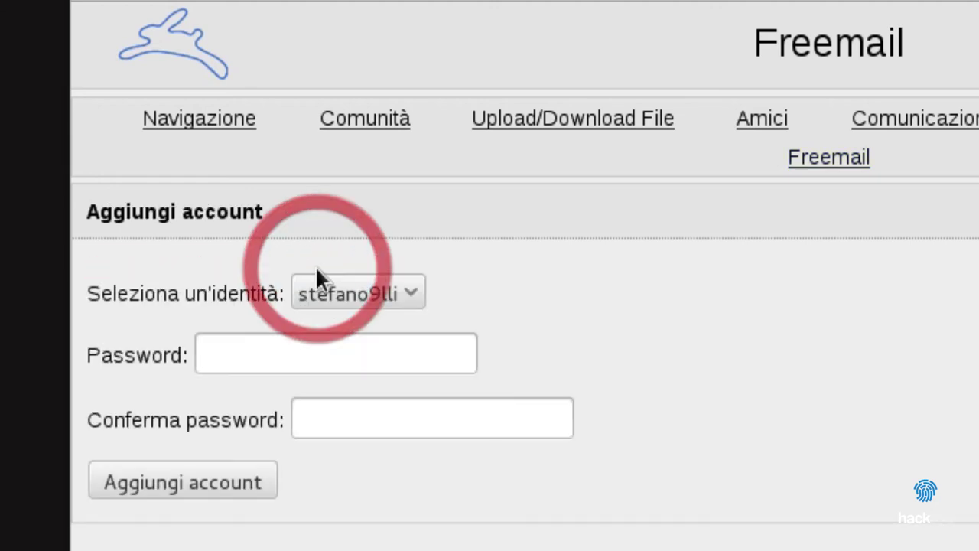
{"action": "left_click", "coordinate": [379, 360]}
{"action": "type", "text": "**********"}
{"action": "key", "text": "Tab"}
{"action": "type", "text": "**********"}
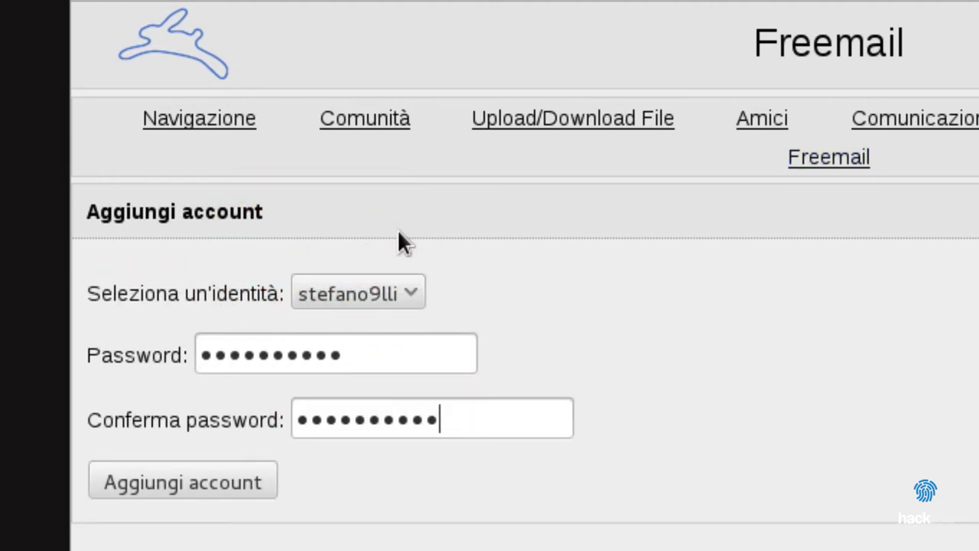
{"action": "left_click", "coordinate": [251, 491]}
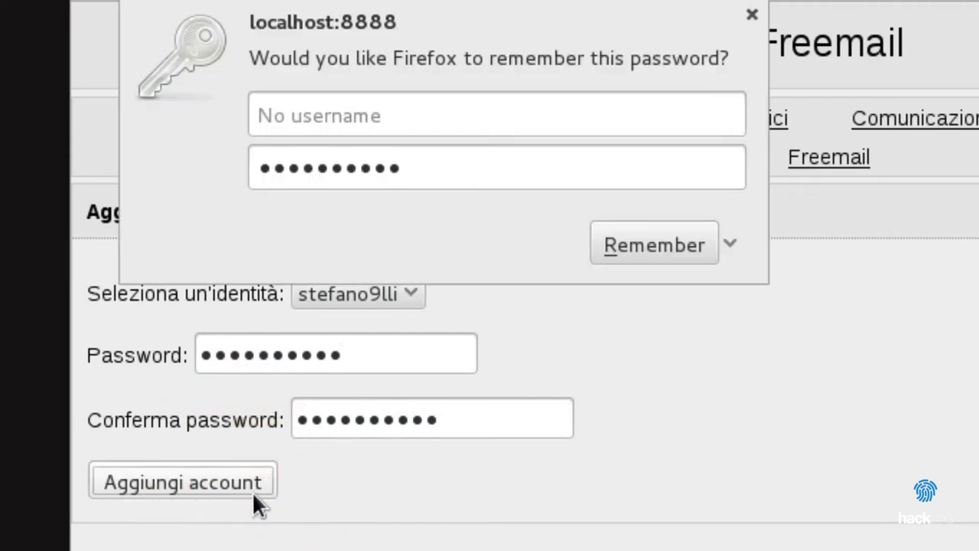
{"action": "left_click", "coordinate": [754, 15]}
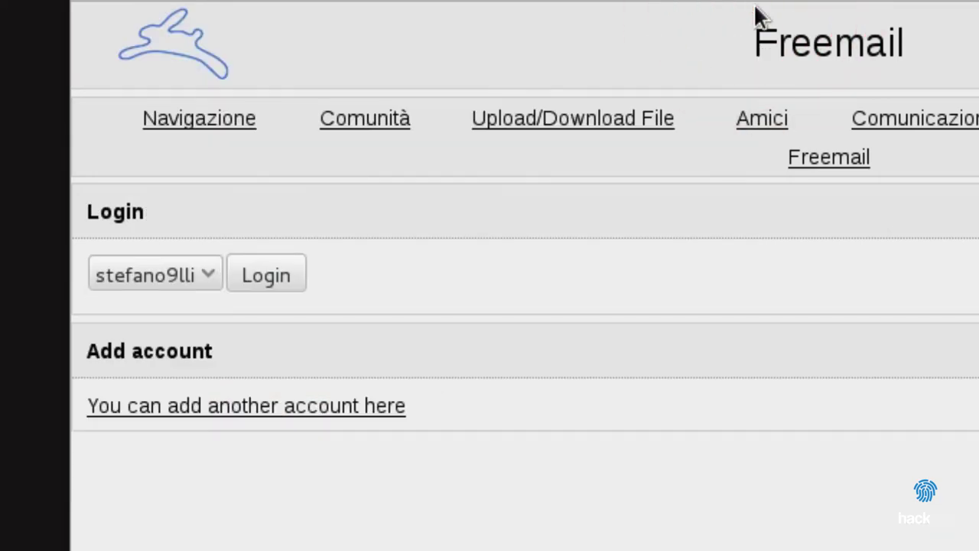
{"action": "left_click", "coordinate": [269, 274]}
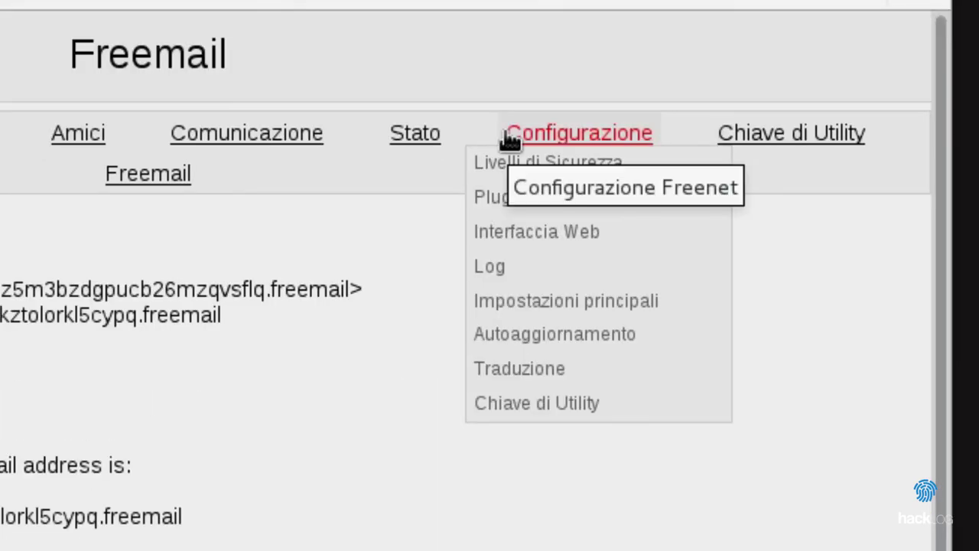
Open Freenet's security level settings and select the NORMALE opennet level for protection against strangers attacking over the Internet.
{"action": "left_click", "coordinate": [688, 221]}
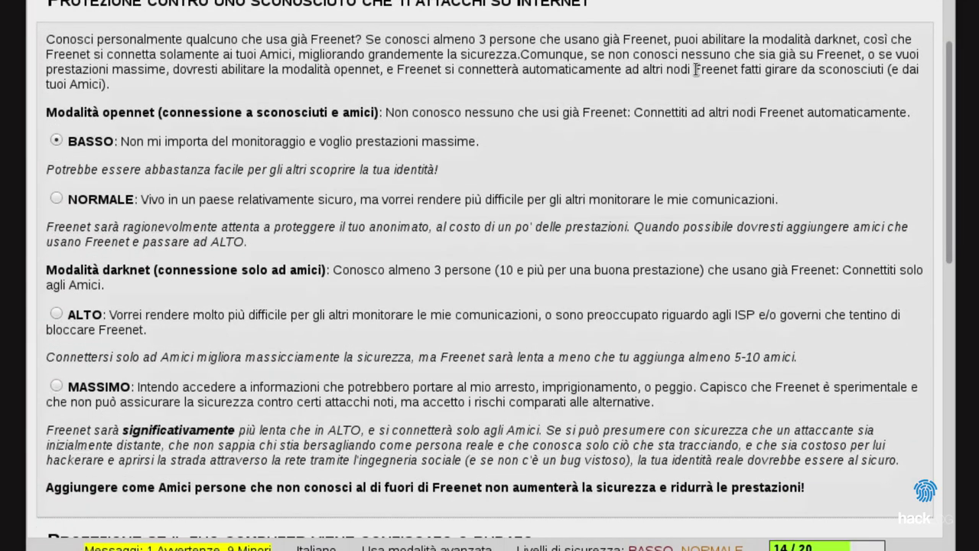
{"action": "left_click_drag", "start_coordinate": [479, 140], "coordinate": [120, 142]}
{"action": "left_click", "coordinate": [56, 198]}
{"action": "left_click_drag", "start_coordinate": [144, 200], "coordinate": [783, 199]}
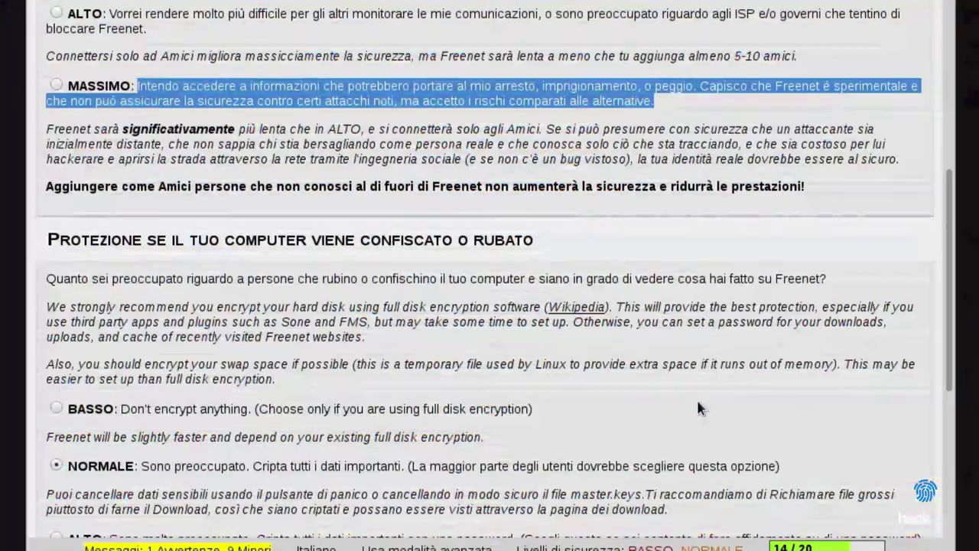
Review the levels of protection for a confiscated or stolen computer, highlighting each description, and select MASSIMO.
{"action": "scroll", "coordinate": [696, 402], "scroll_direction": "down", "scroll_amount": 3}
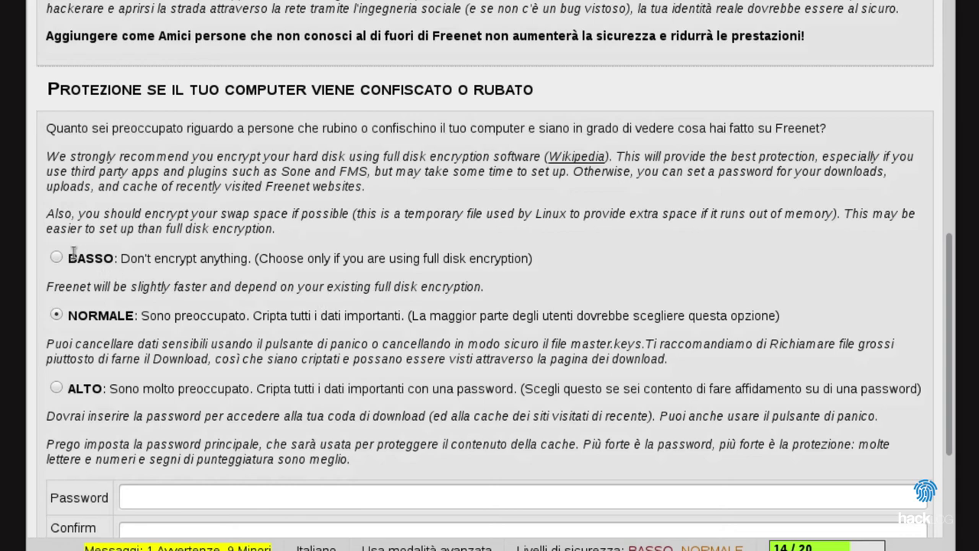
{"action": "left_click_drag", "start_coordinate": [51, 79], "coordinate": [543, 98]}
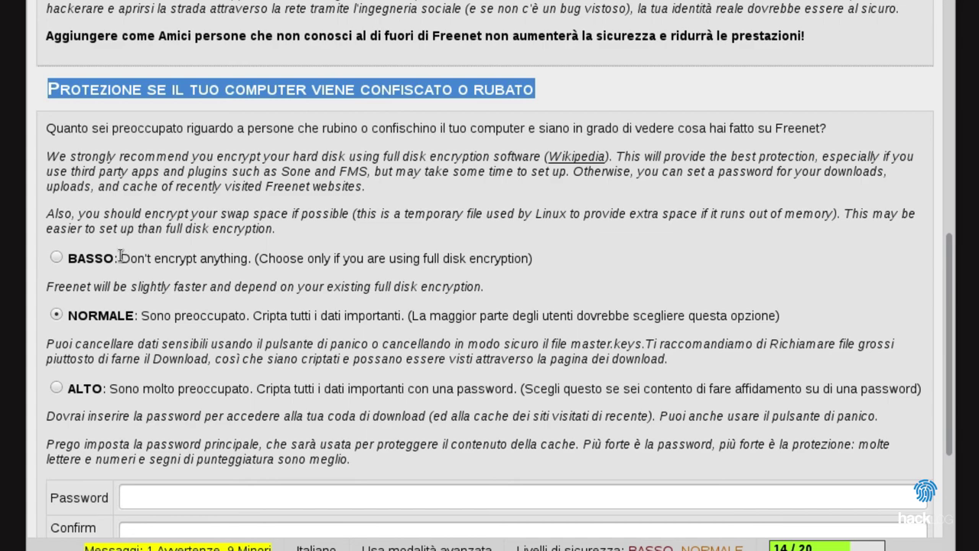
{"action": "left_click_drag", "start_coordinate": [121, 256], "coordinate": [556, 265]}
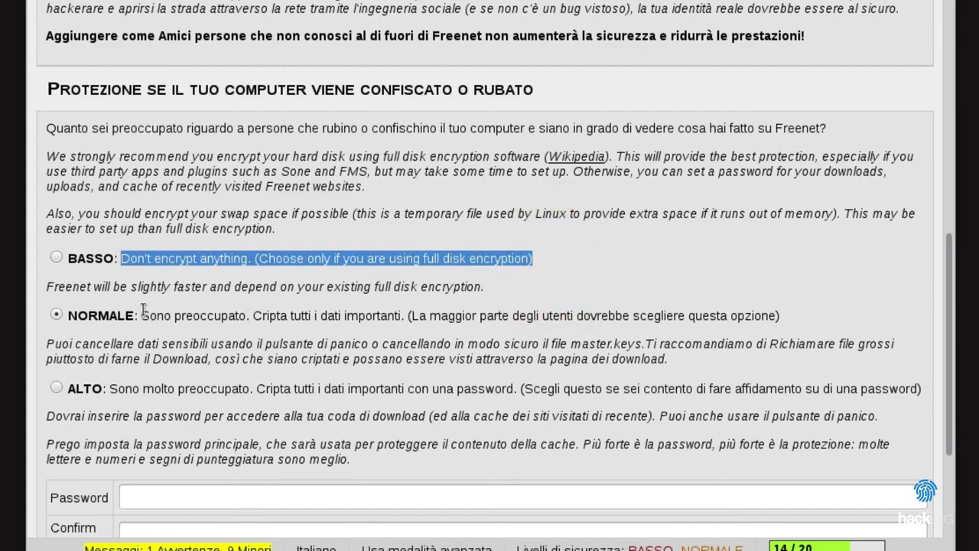
{"action": "left_click_drag", "start_coordinate": [141, 314], "coordinate": [799, 304]}
{"action": "scroll", "coordinate": [813, 315], "scroll_direction": "down", "scroll_amount": 4}
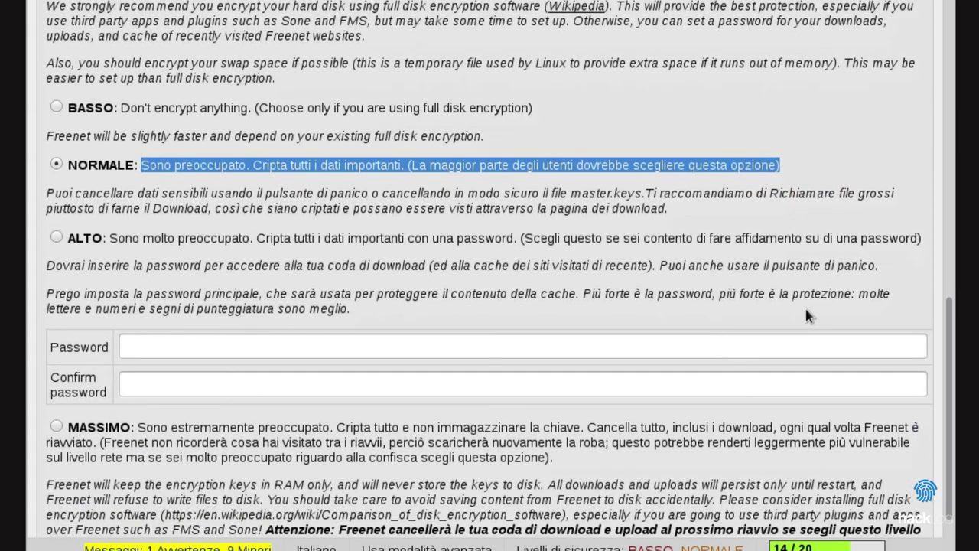
{"action": "left_click_drag", "start_coordinate": [108, 238], "coordinate": [921, 240]}
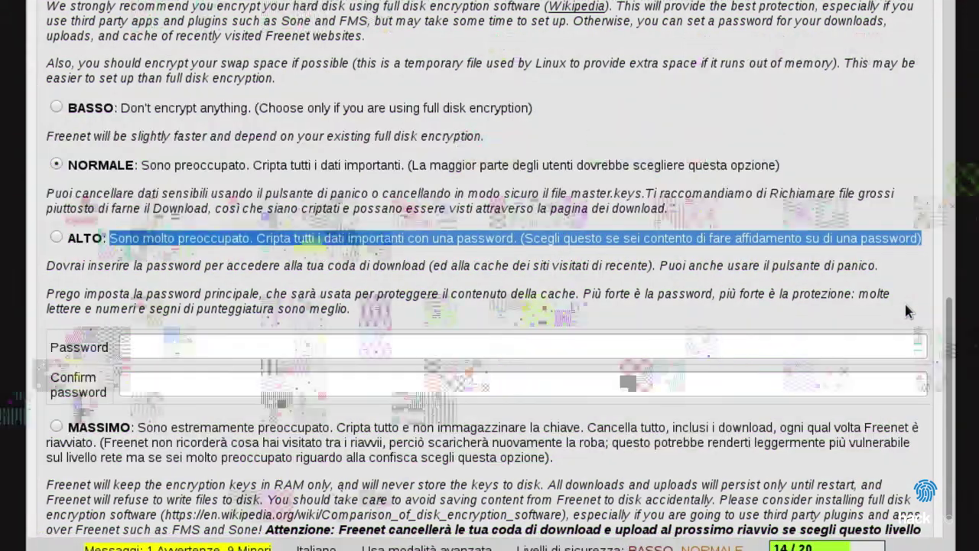
{"action": "scroll", "coordinate": [906, 306], "scroll_direction": "down", "scroll_amount": 1}
{"action": "scroll", "coordinate": [906, 308], "scroll_direction": "down", "scroll_amount": 2}
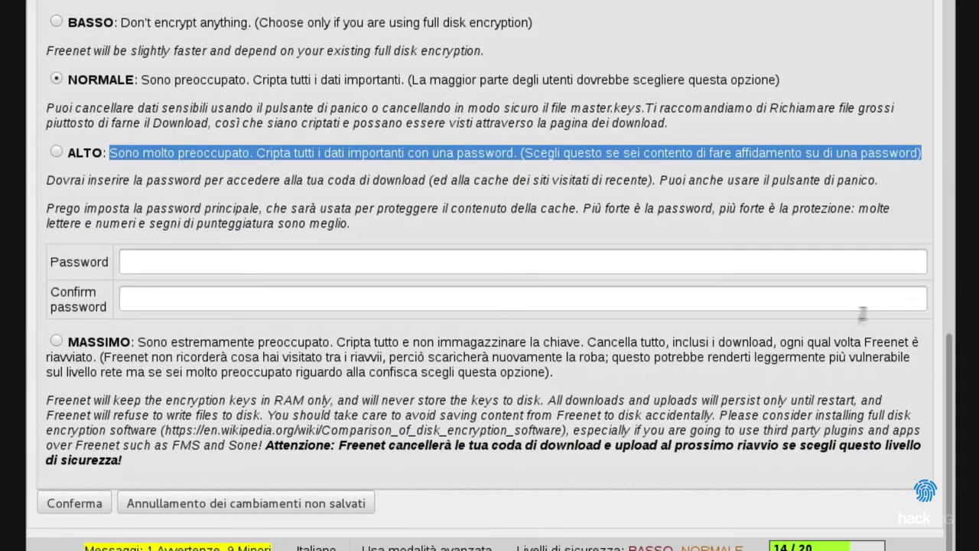
{"action": "left_click_drag", "start_coordinate": [137, 342], "coordinate": [99, 358]}
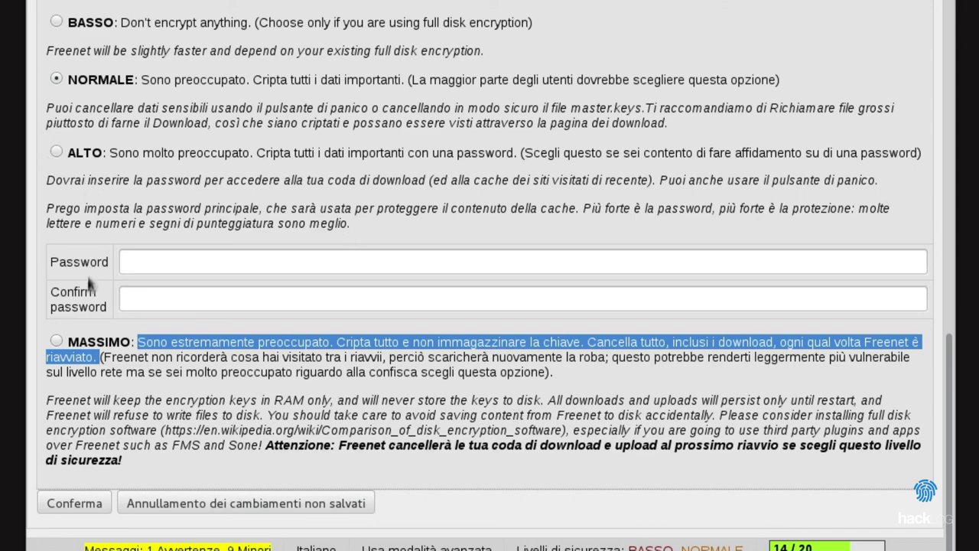
{"action": "left_click", "coordinate": [56, 341]}
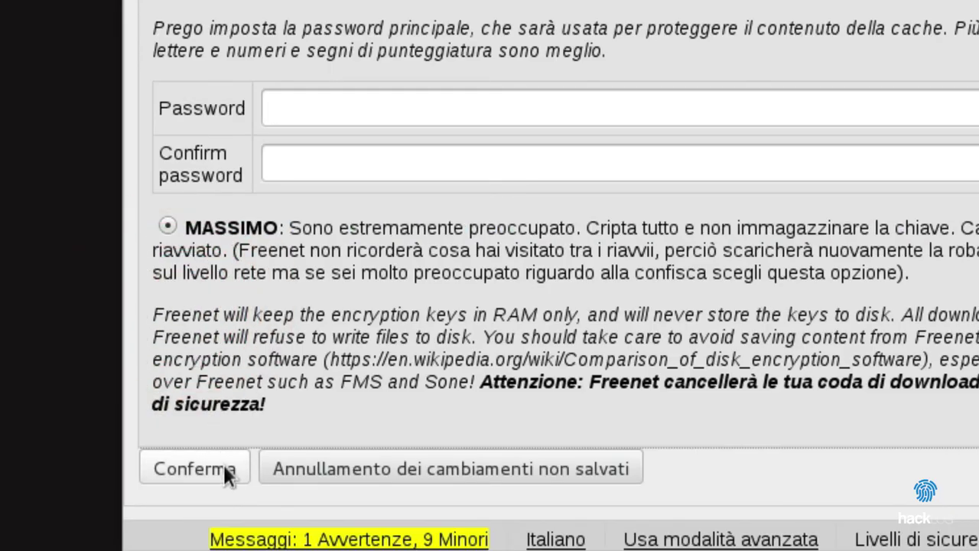